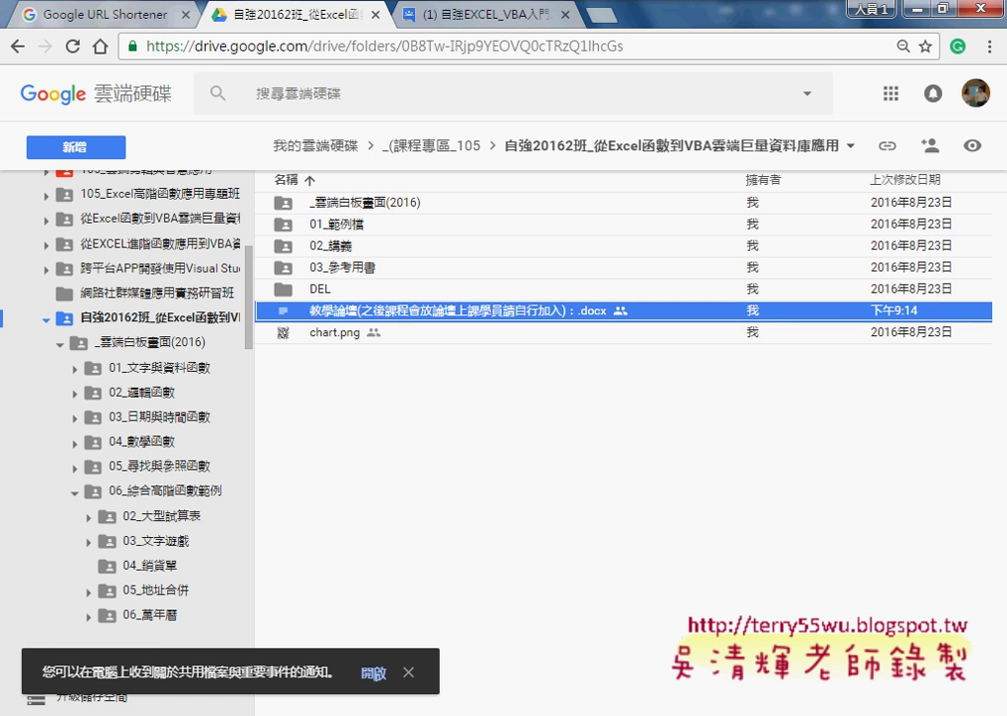
Review the click statistics for the shortened course folder link, then return to Drive.
left_click(402, 428)
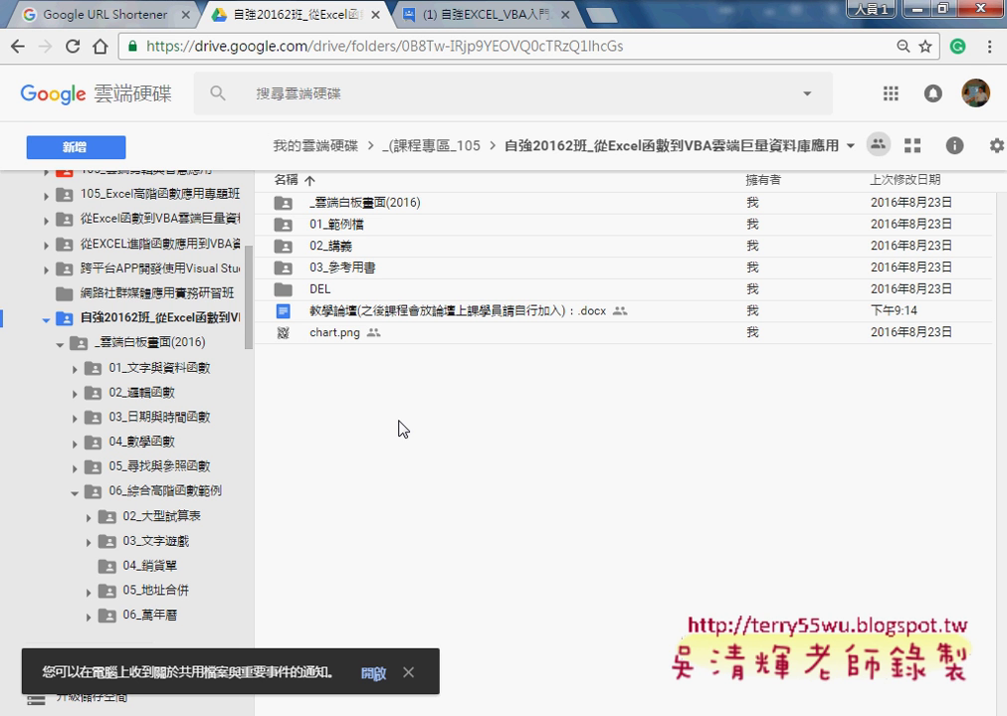
left_click(96, 8)
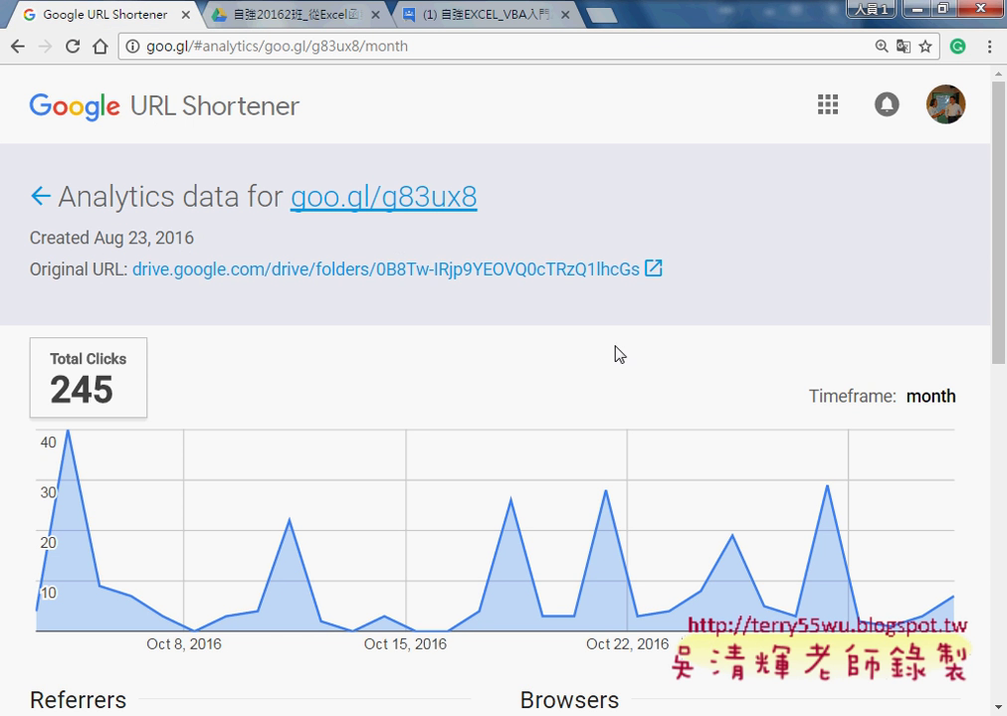
left_click(243, 14)
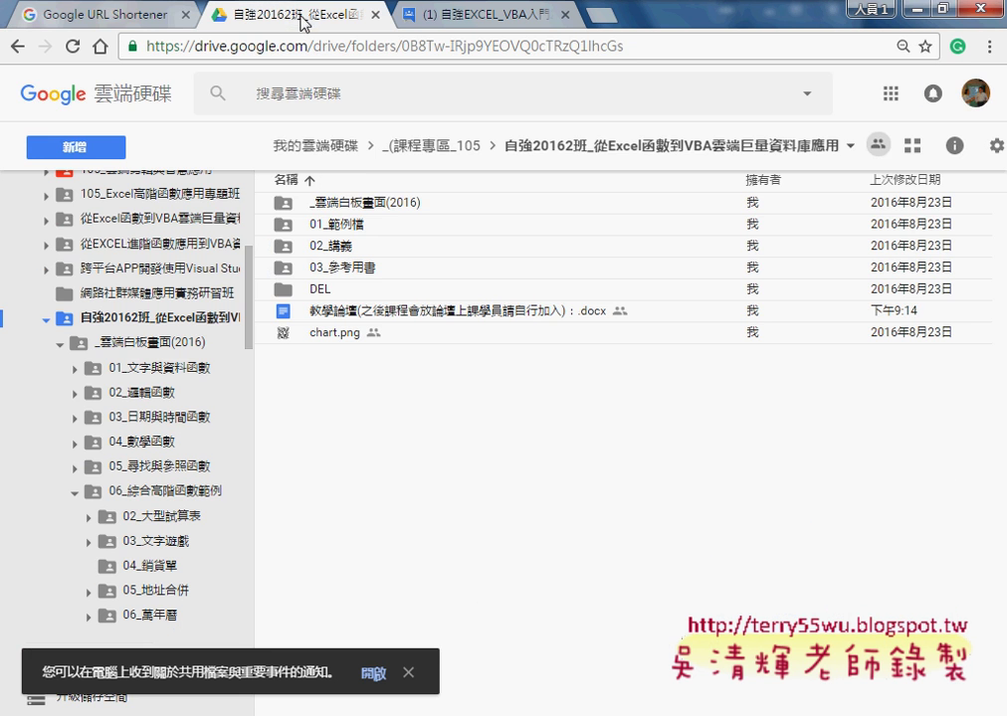
Select the forum .docx in the course folder and close the old Google Groups tab.
left_click(386, 211)
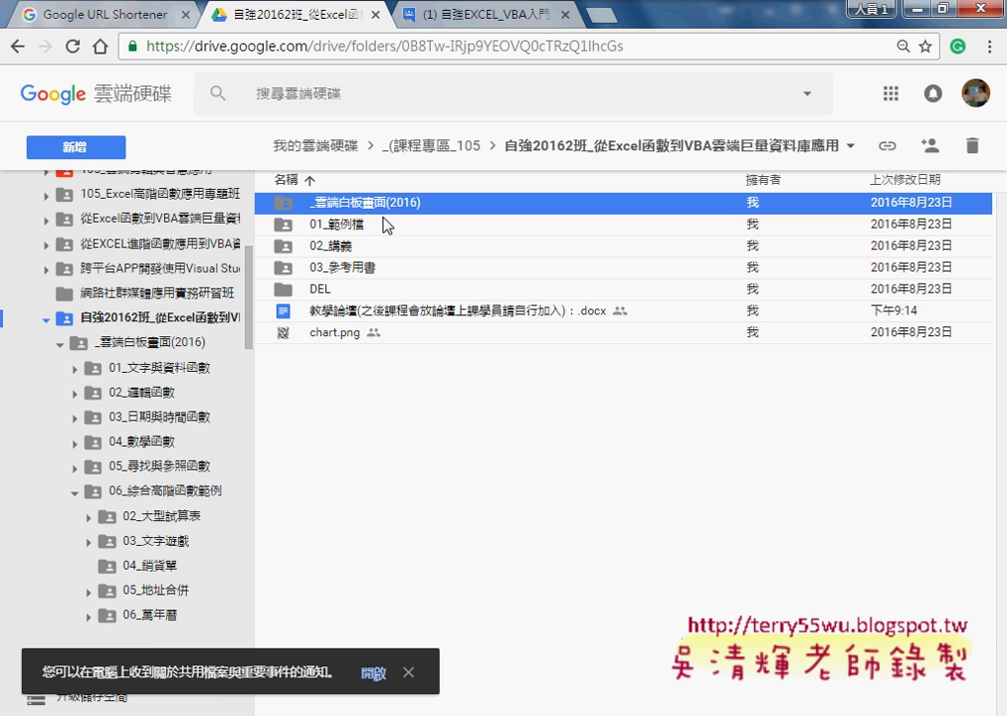
left_click(394, 312)
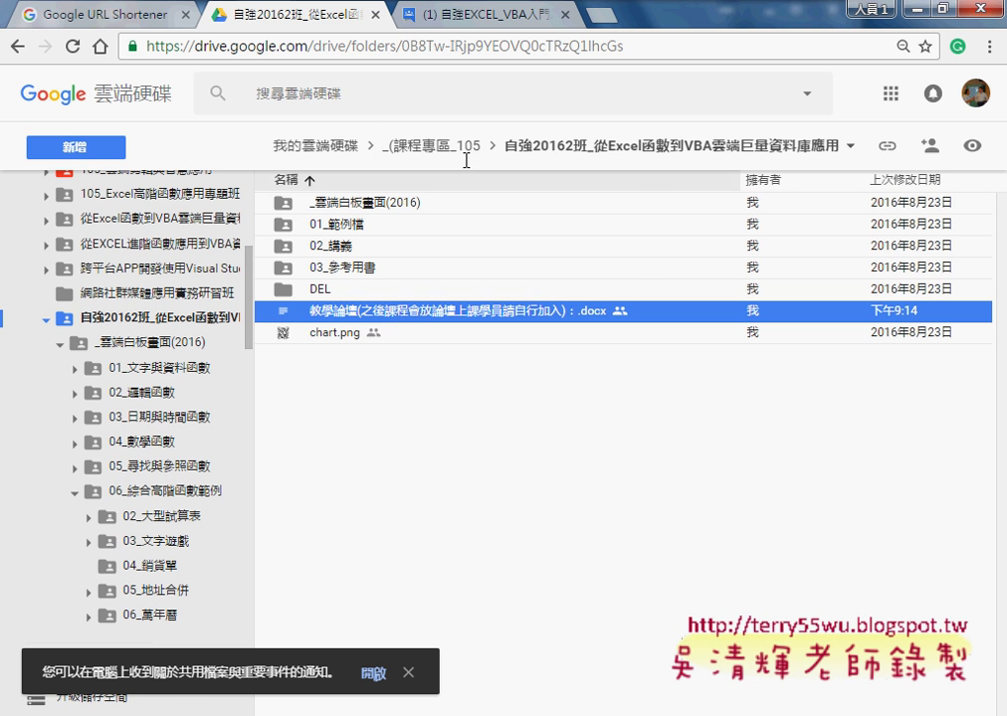
left_click(477, 16)
left_click(353, 16)
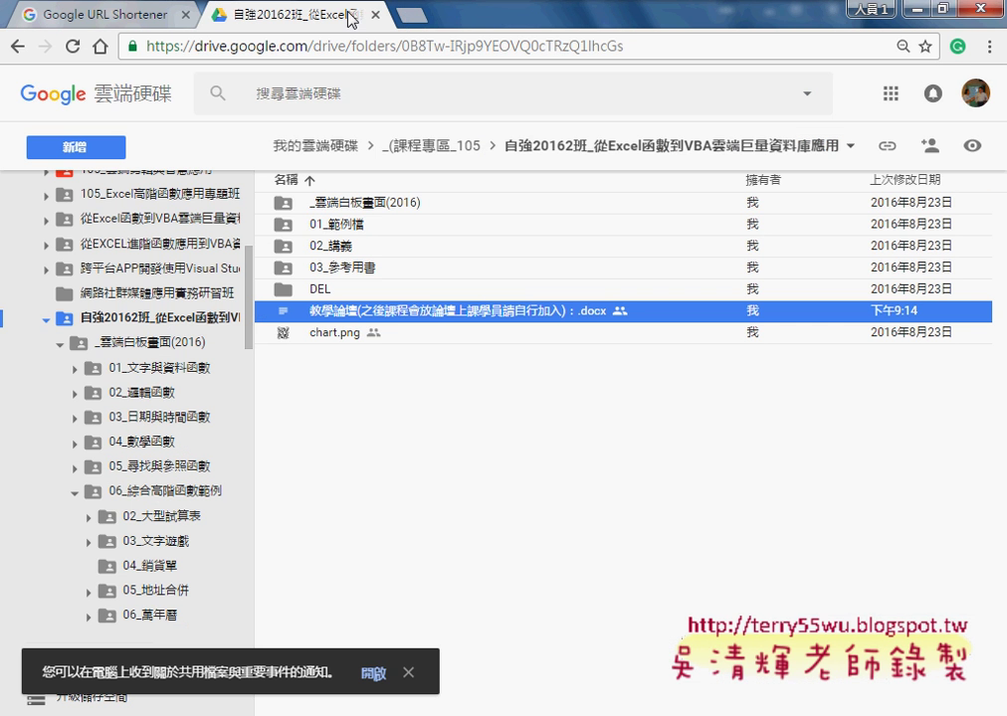
Open the forum .docx, check its forum links, and change the heading to 自強2016_2班.
double_click(432, 316)
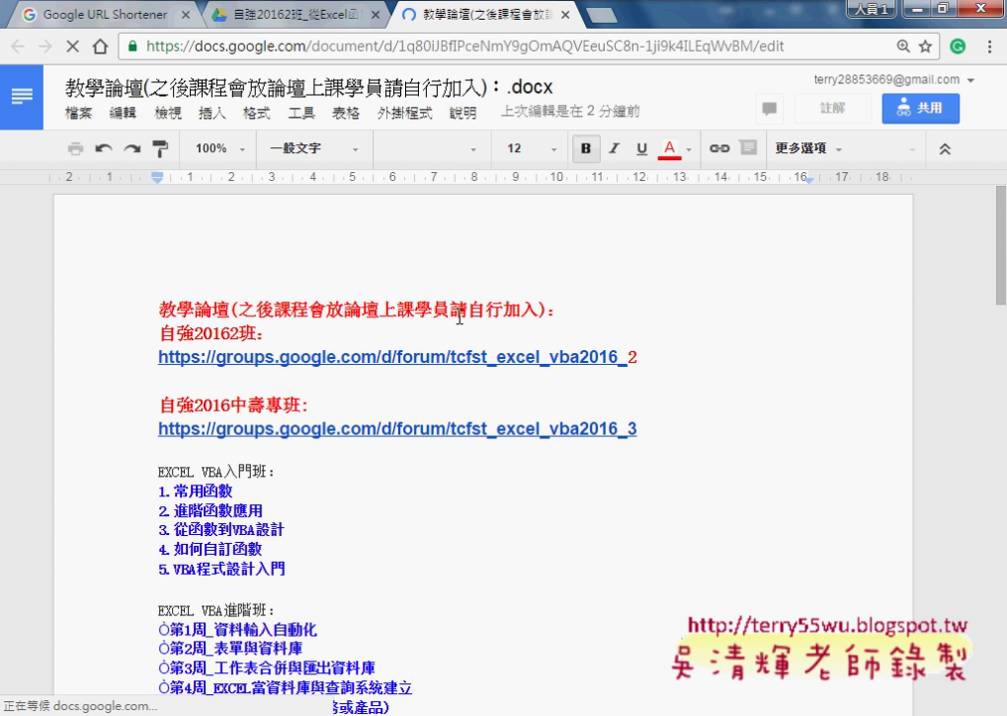
left_click(445, 358)
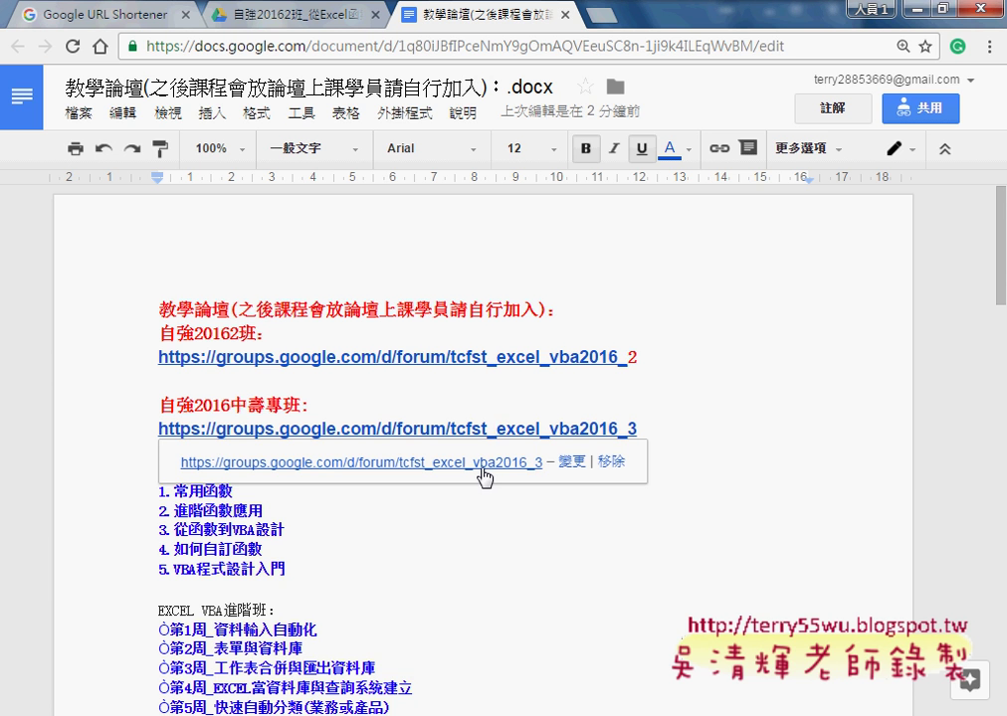
left_click(476, 360)
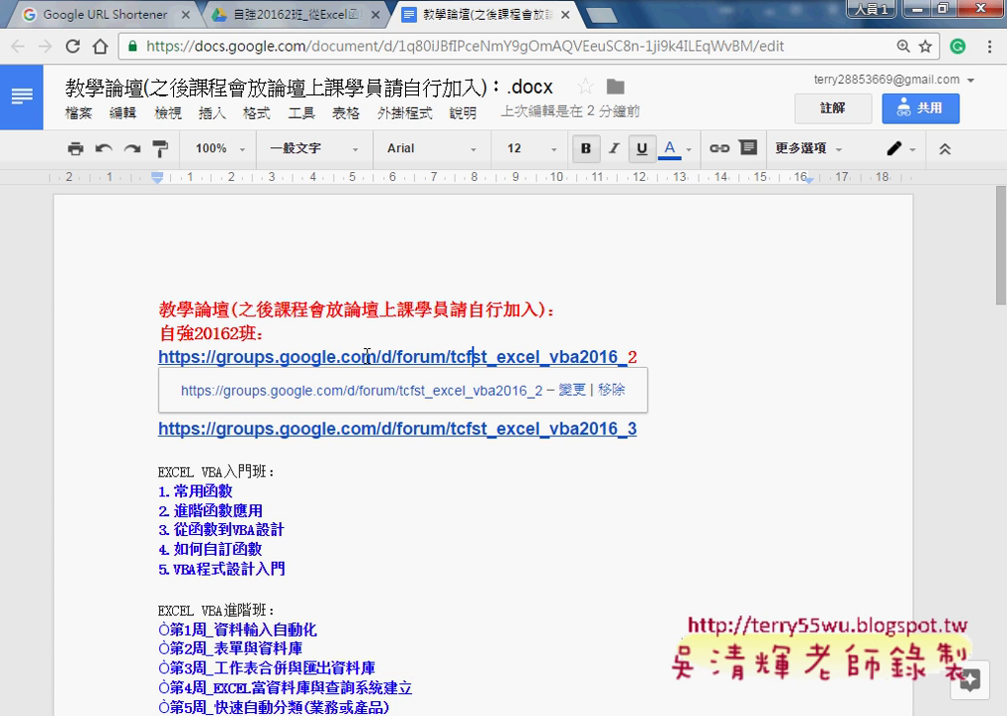
left_click(225, 334)
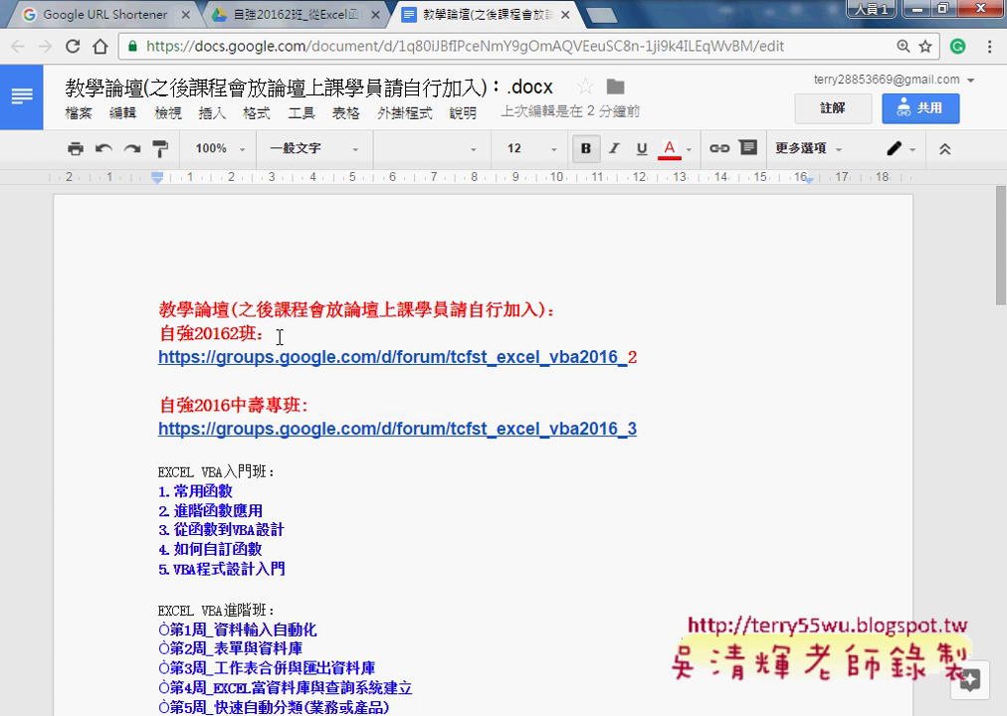
type("_")
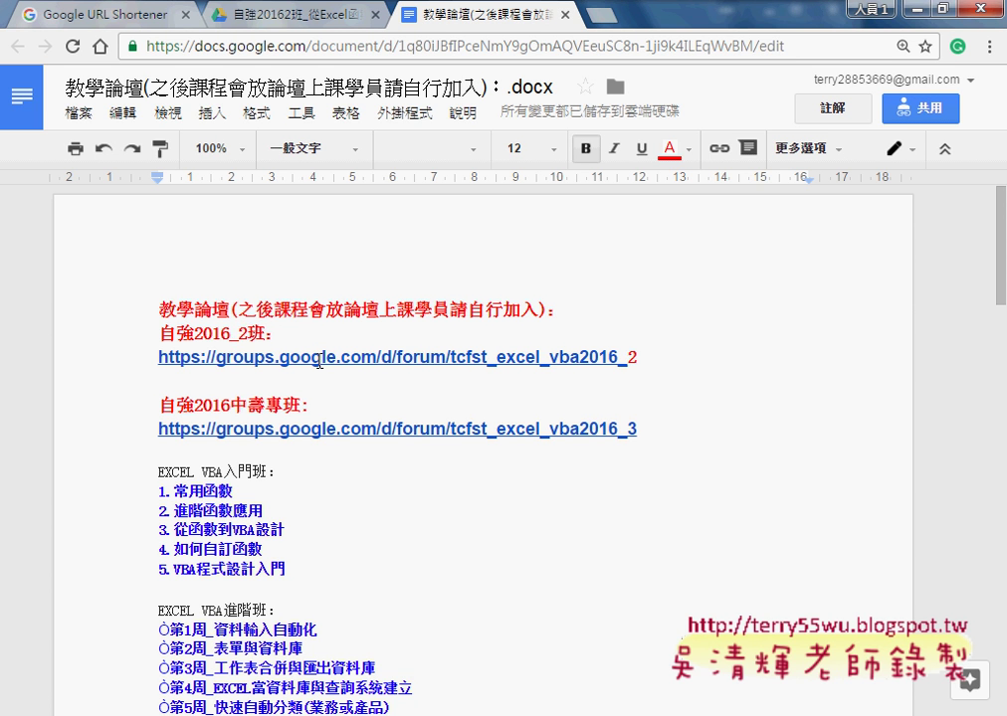
left_click(389, 358)
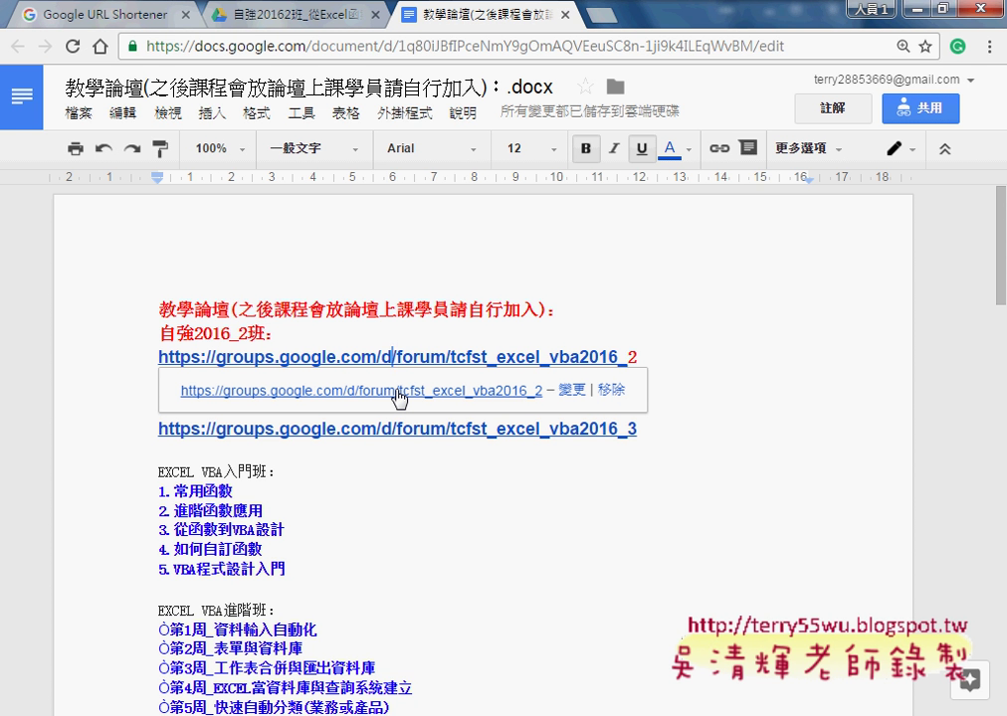
Follow the first forum link and open its newest topic, the session 9 post.
left_click(398, 393)
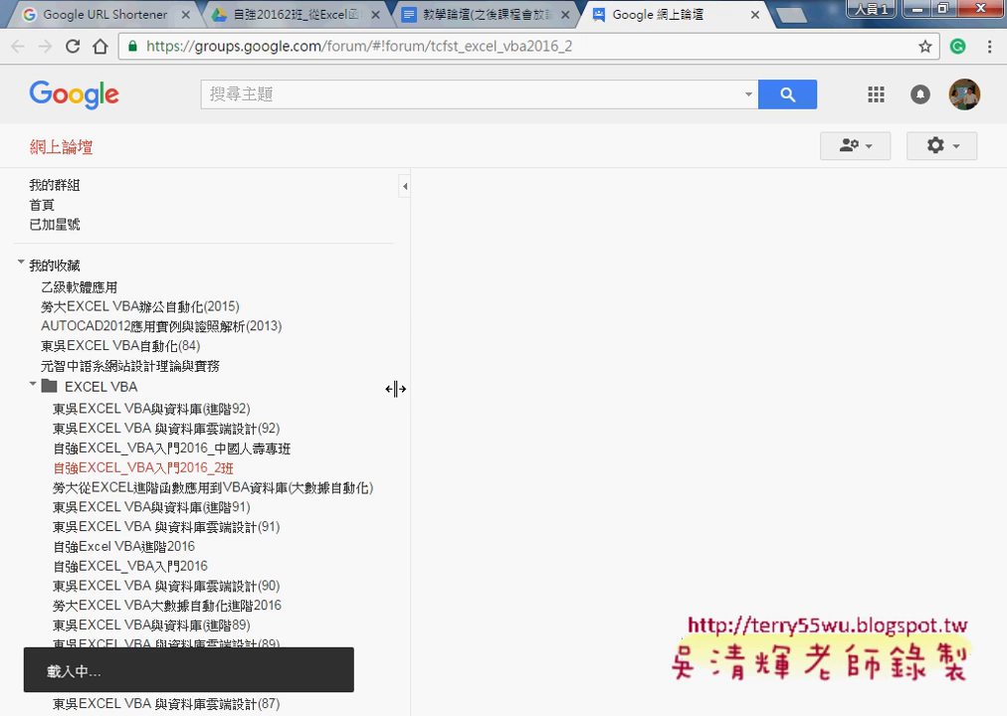
scroll(613, 485, "down", 3)
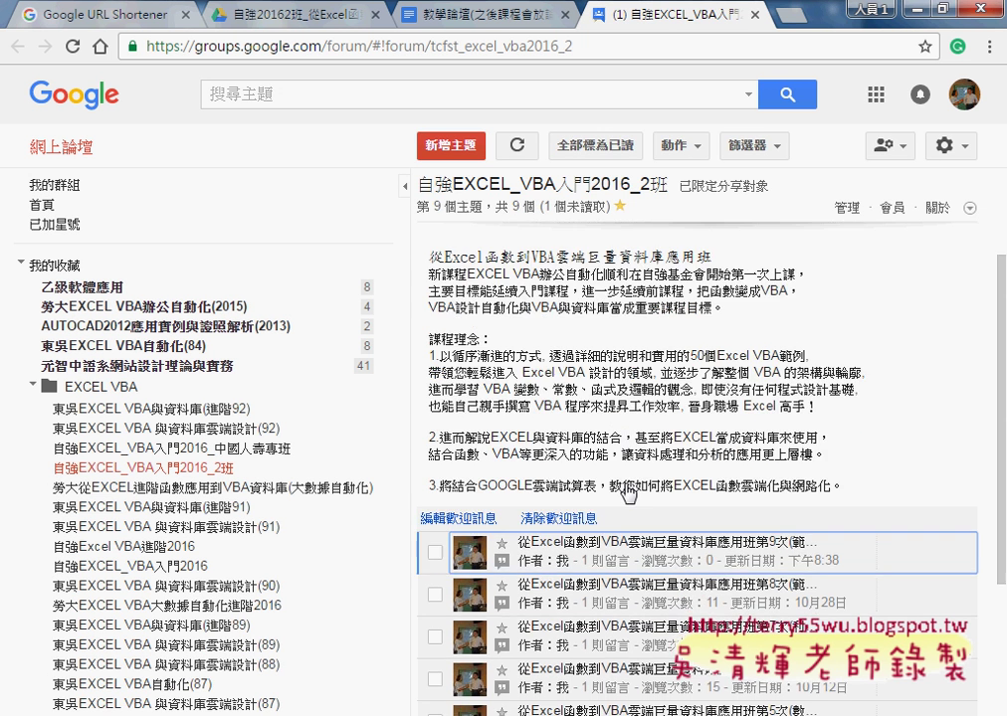
left_click(628, 452)
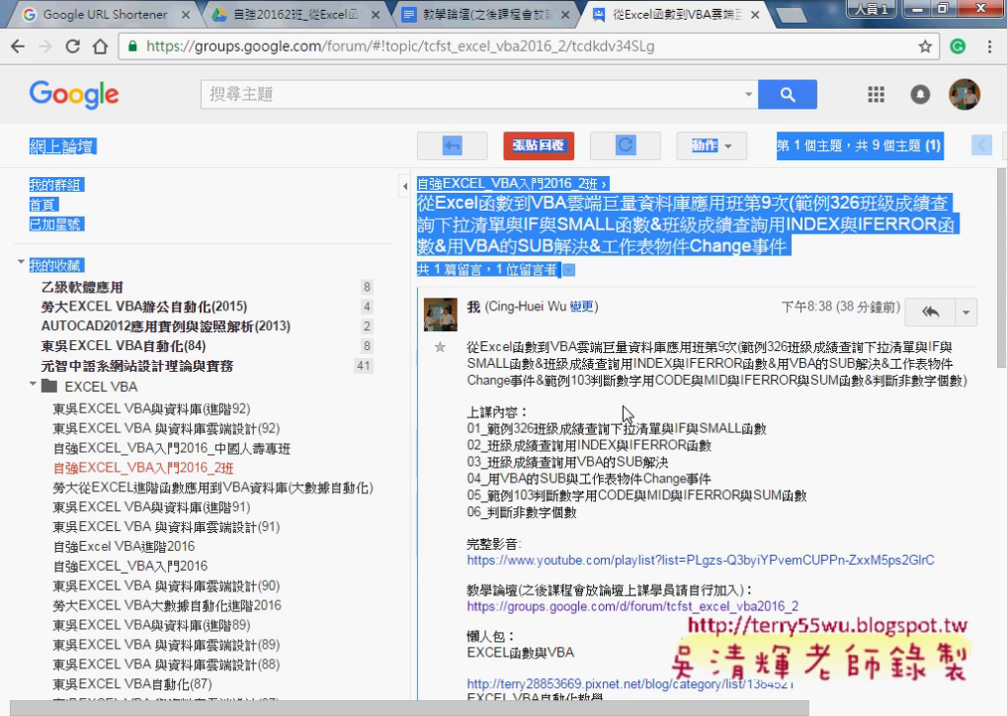
Open the post's lesson playlist and browse its six videos, 01 範例326 to 06 判斷非數字個數.
left_click(666, 464)
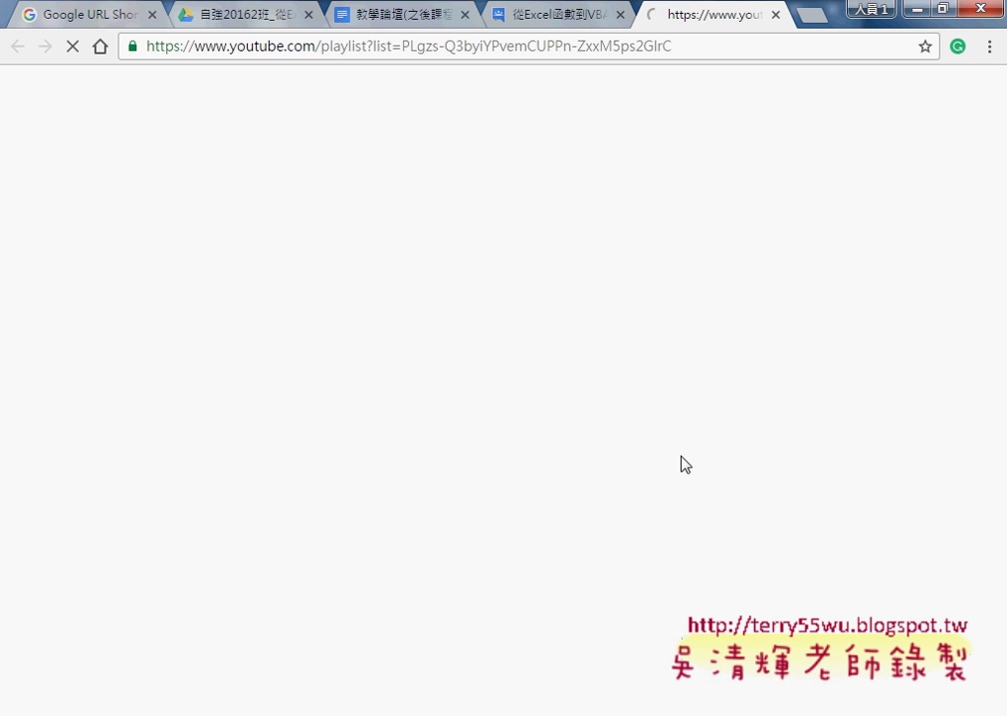
scroll(624, 406, "down", 3)
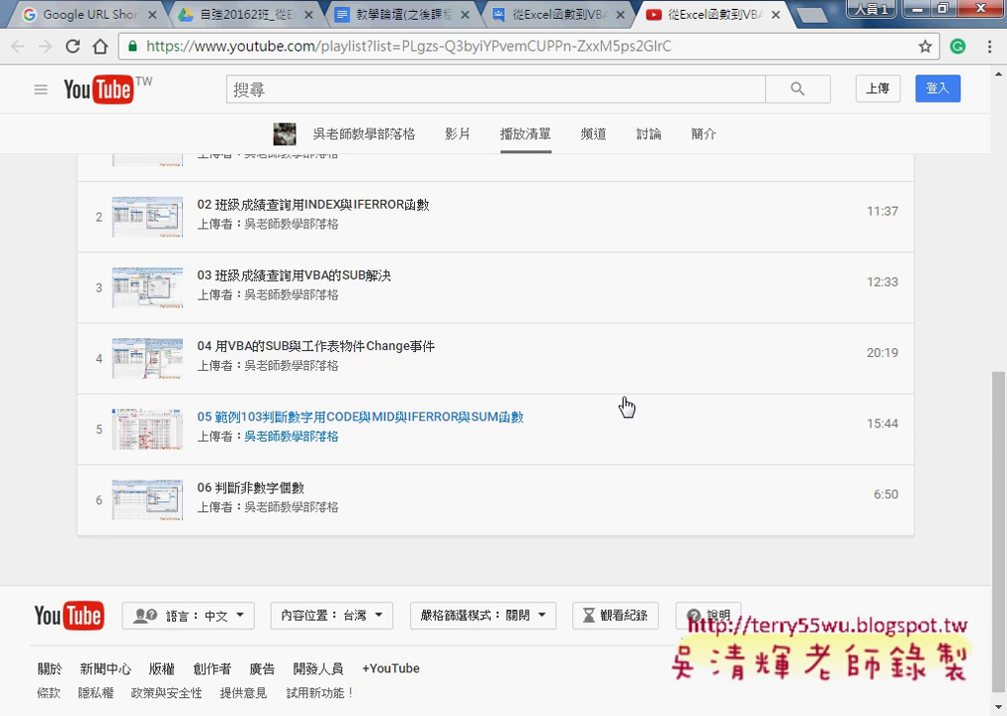
scroll(625, 407, "up", 1)
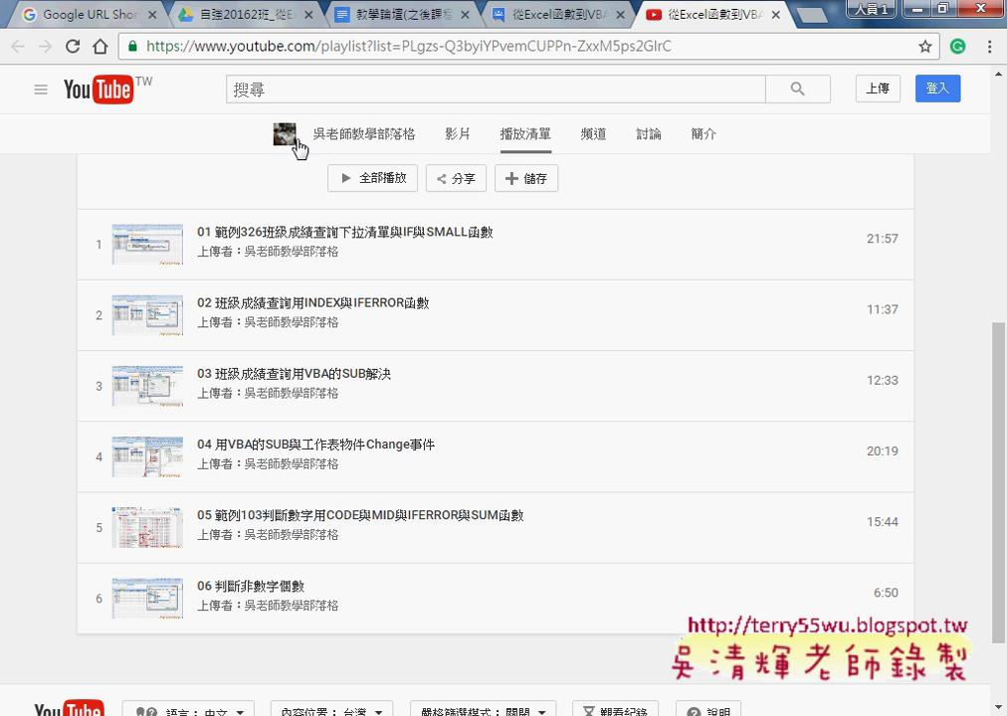
left_click(199, 18)
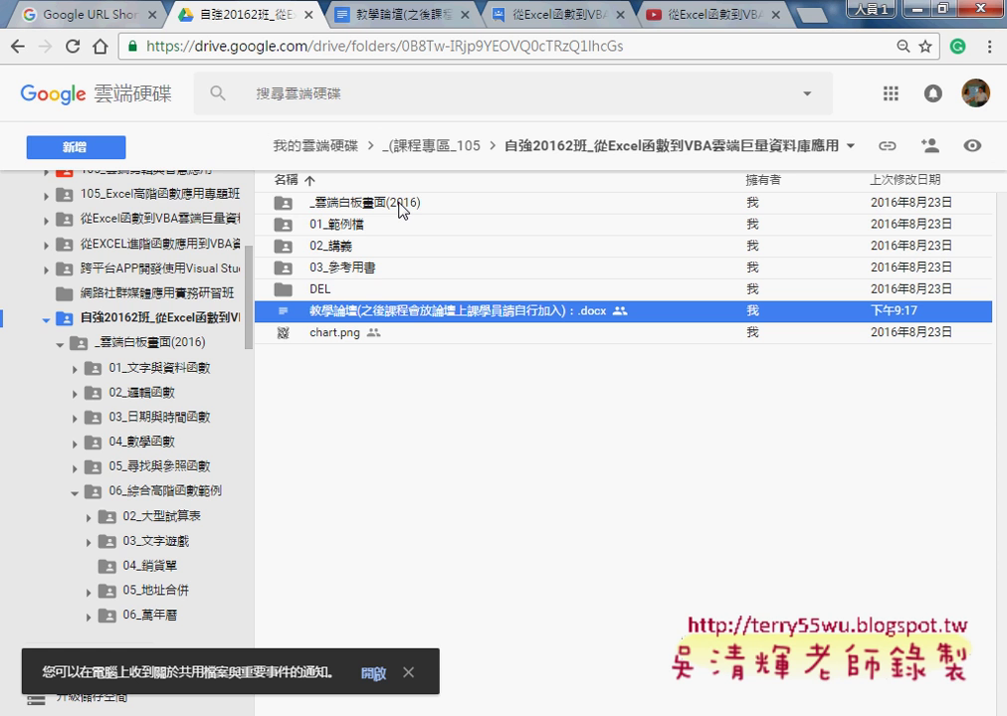
left_click(665, 18)
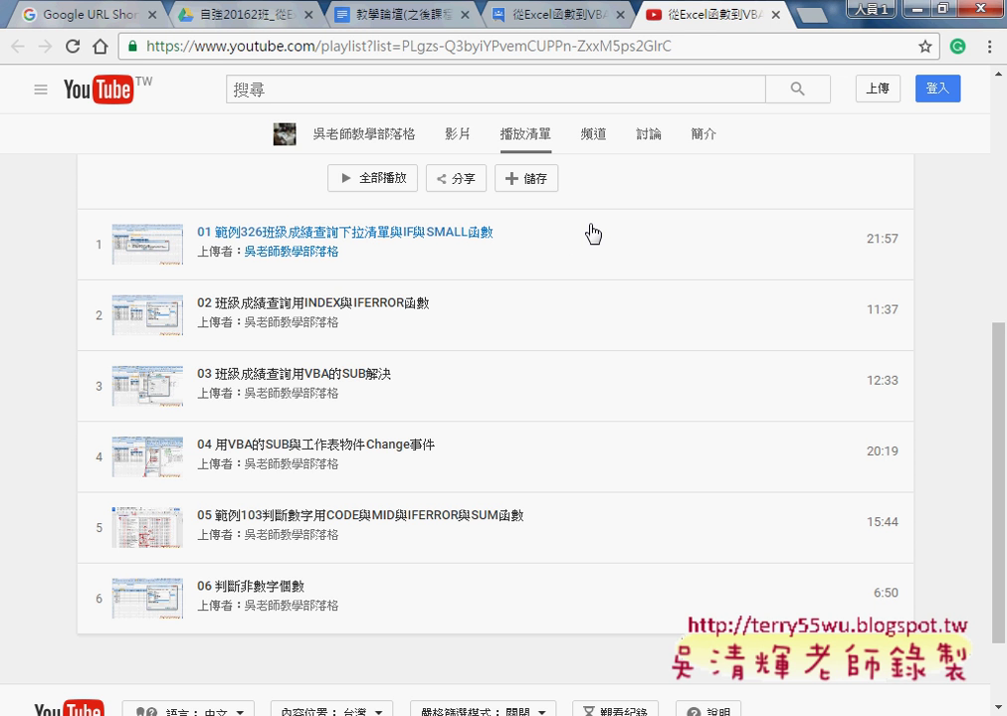
left_click(271, 92)
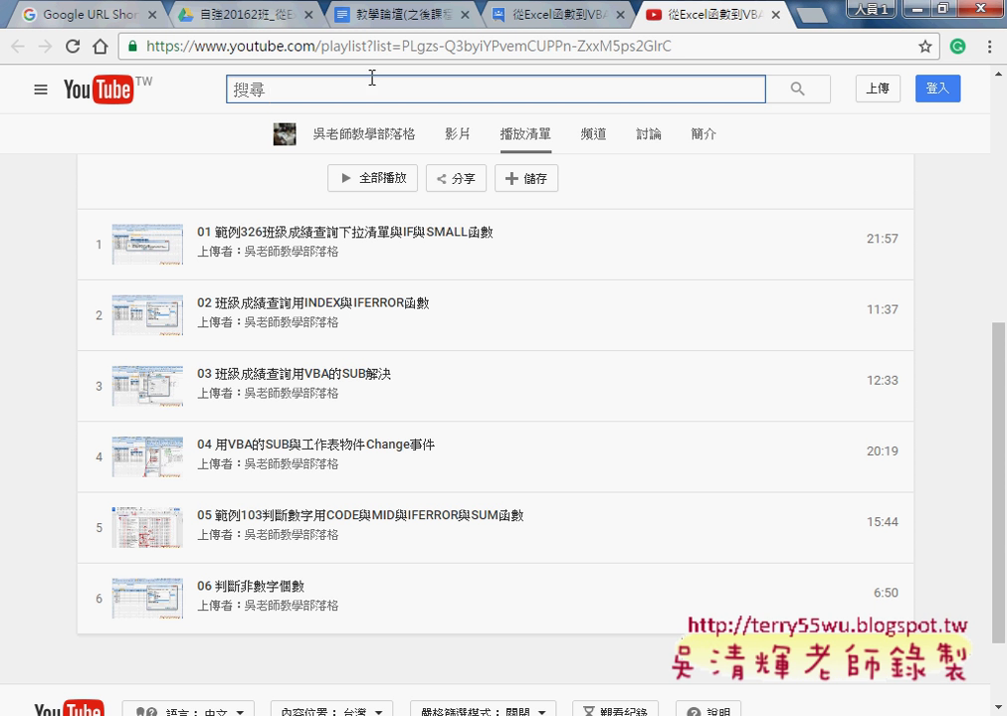
Close the YouTube playlist tab and switch to the workbook 範例_01大型試算表.xls.
left_click(775, 15)
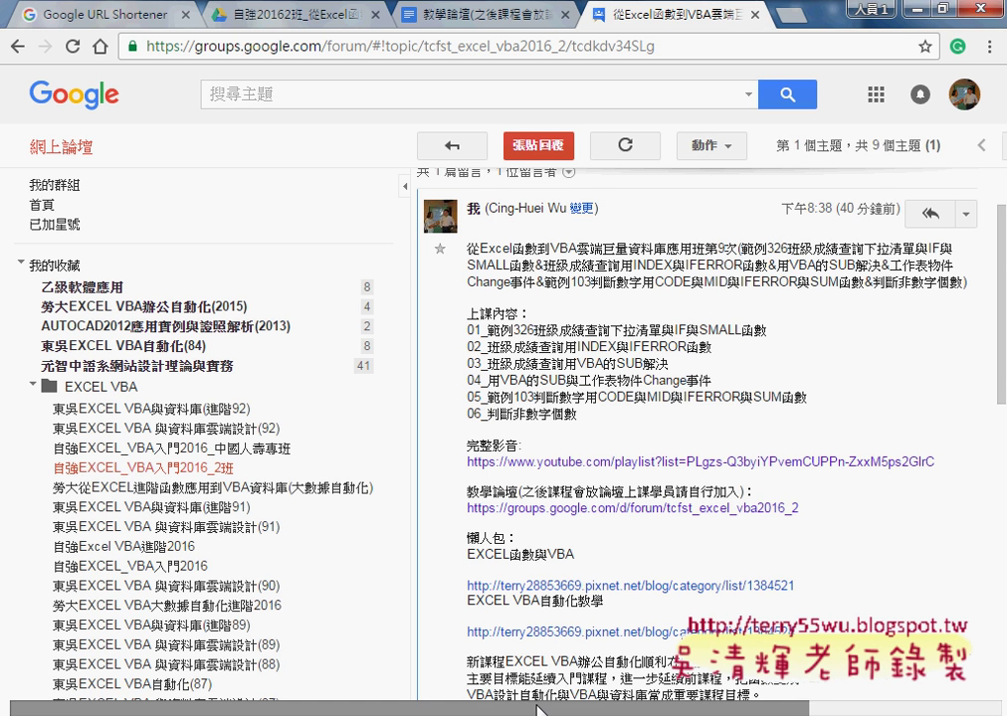
left_click(497, 712)
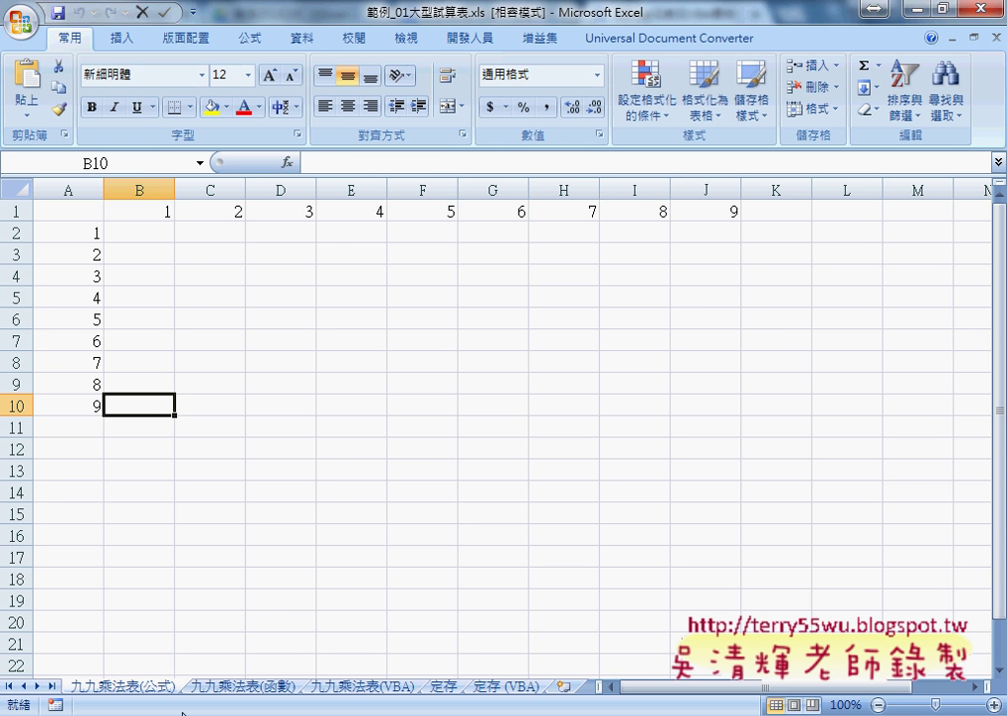
Locate 範例_01大型試算表.xls in the 範例檔 folder, then return to the sheet with B2 selected.
mouse_move(182, 715)
left_click(505, 632)
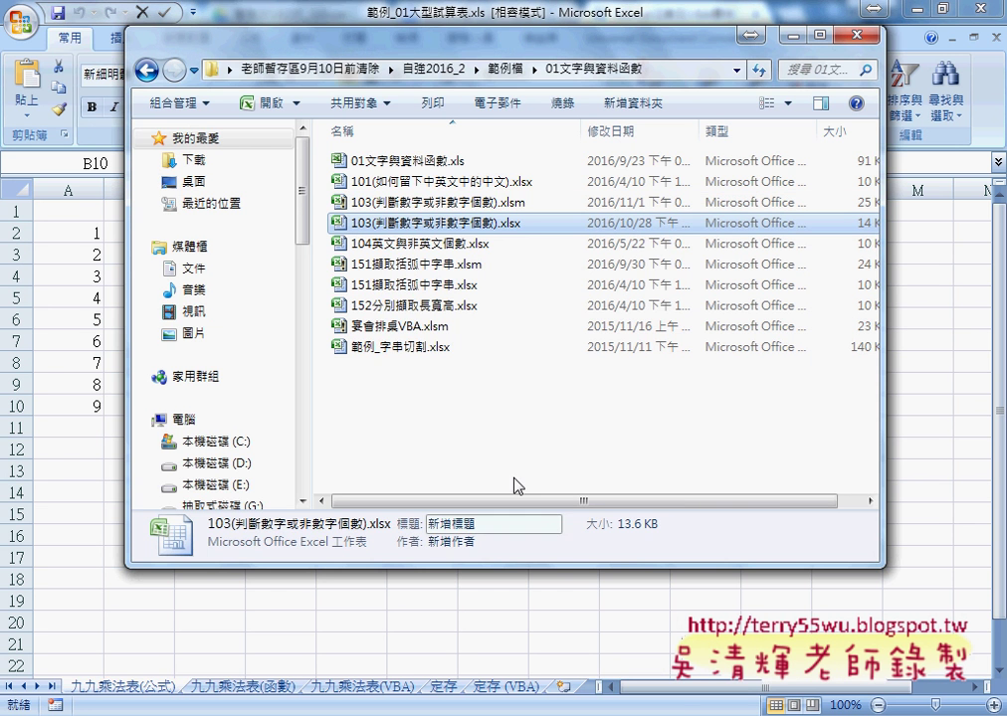
left_click(512, 70)
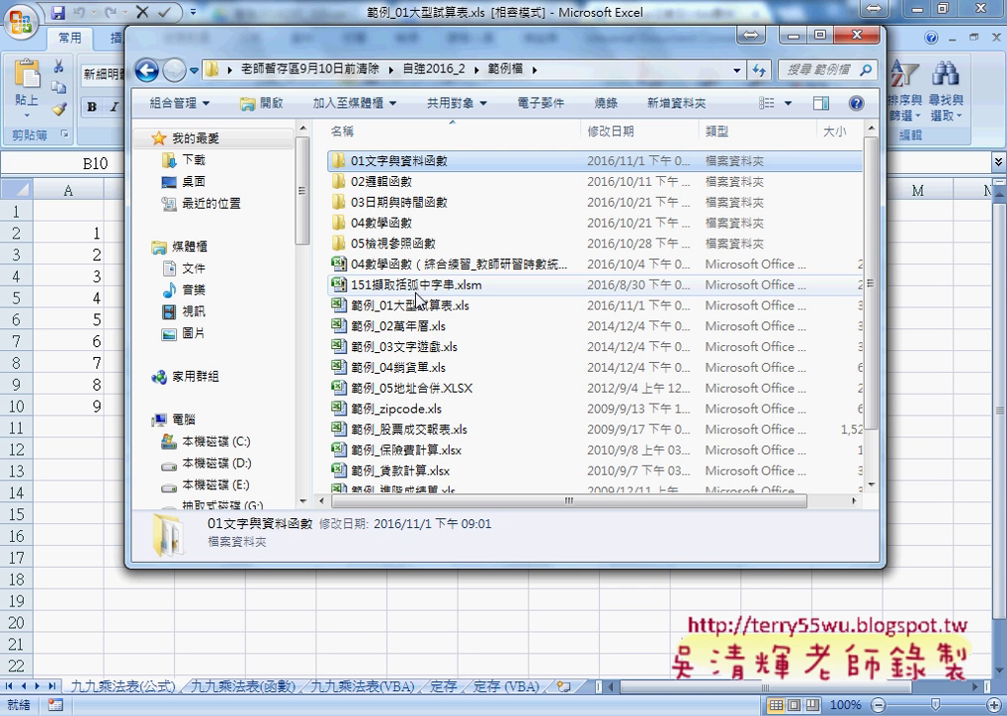
left_click(419, 309)
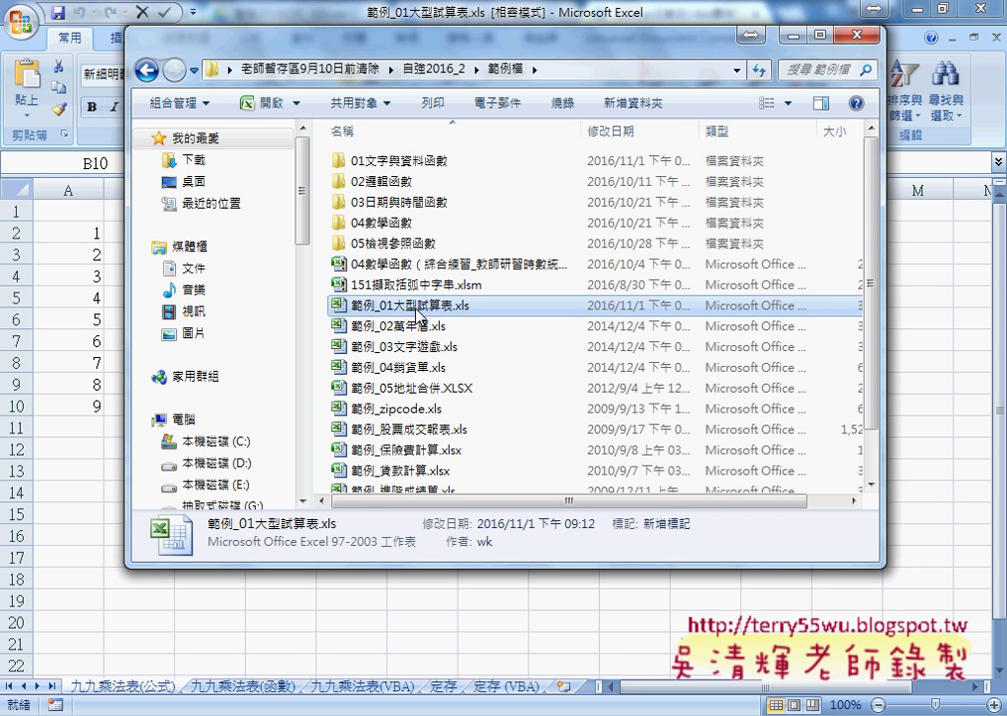
left_click(130, 687)
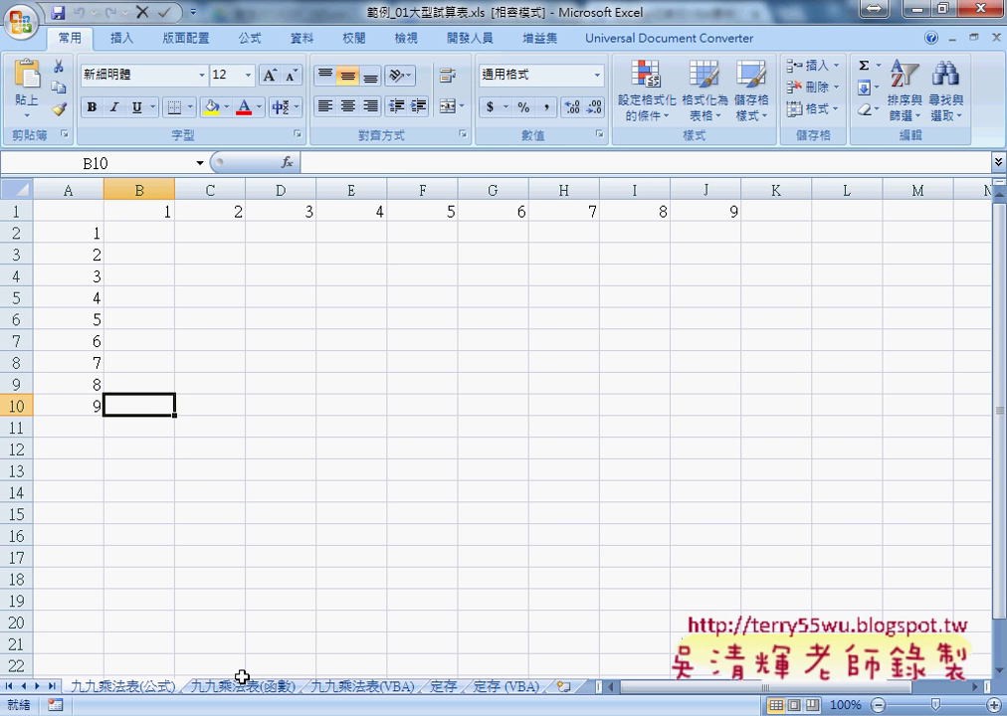
left_click(157, 236)
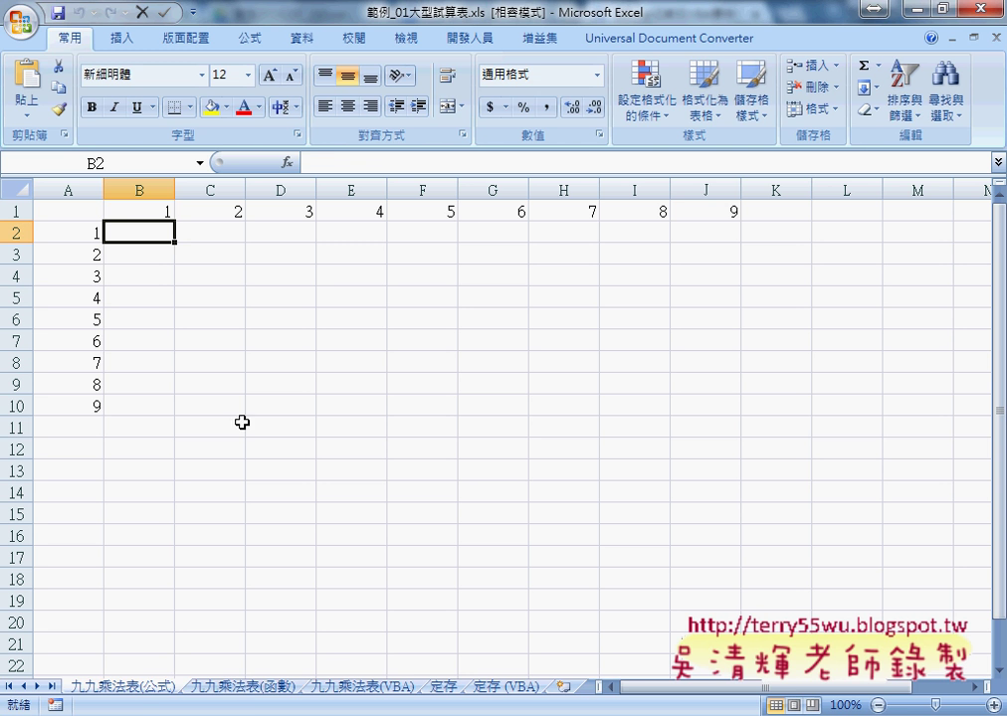
Begin B2's formula as =B1&"X"&A2&"="&, picking B1 and A2 from the sheet.
left_click(325, 165)
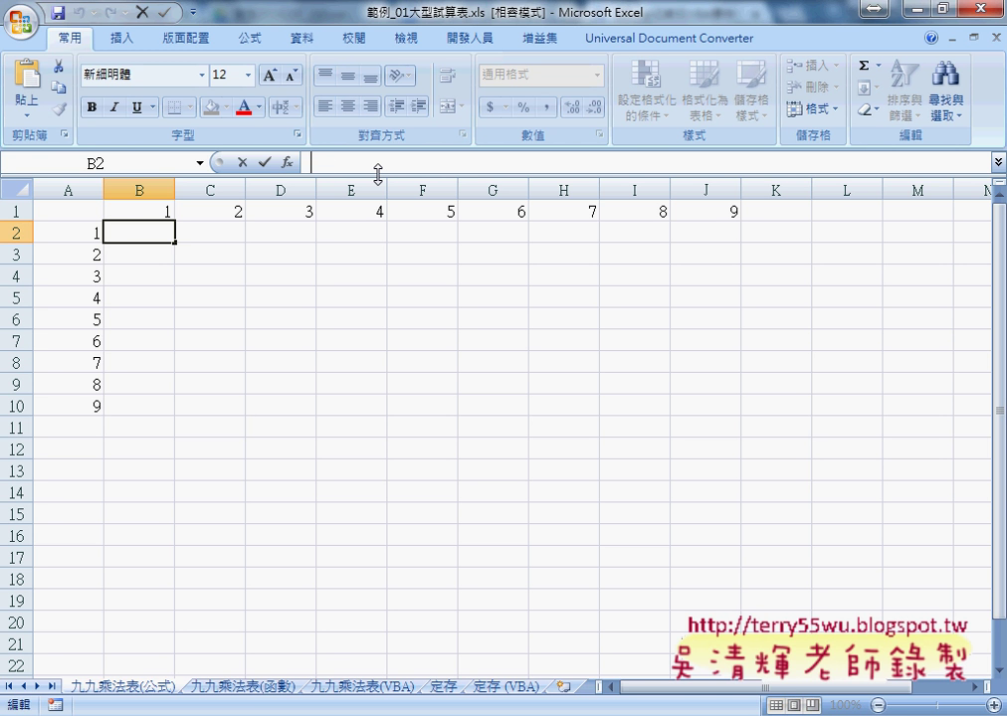
type("-")
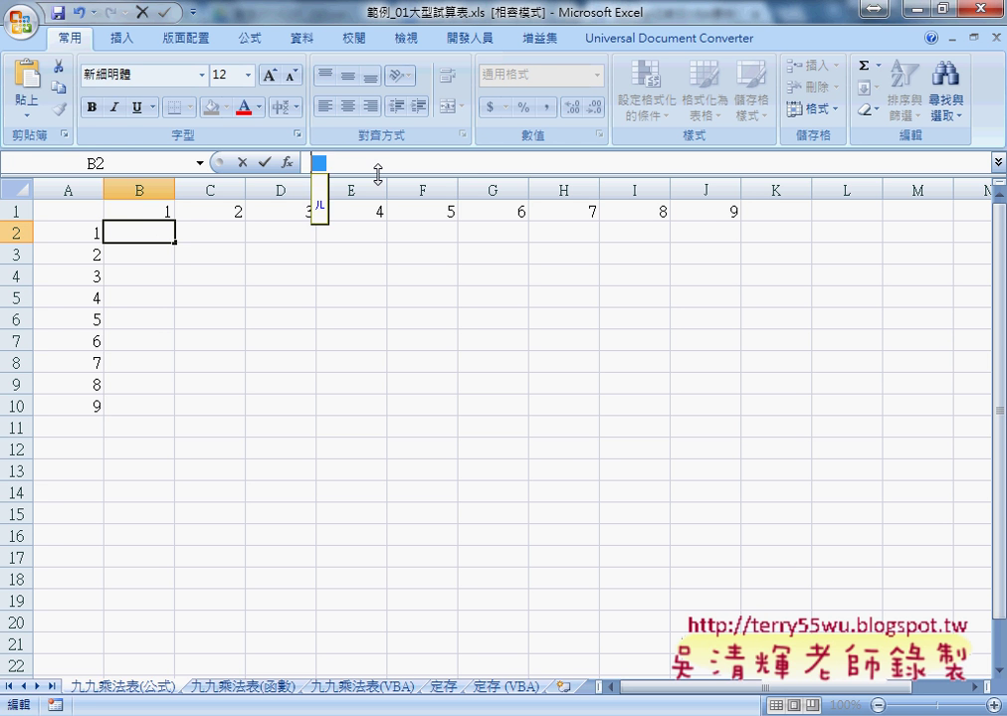
key("BackSpace")
type("=")
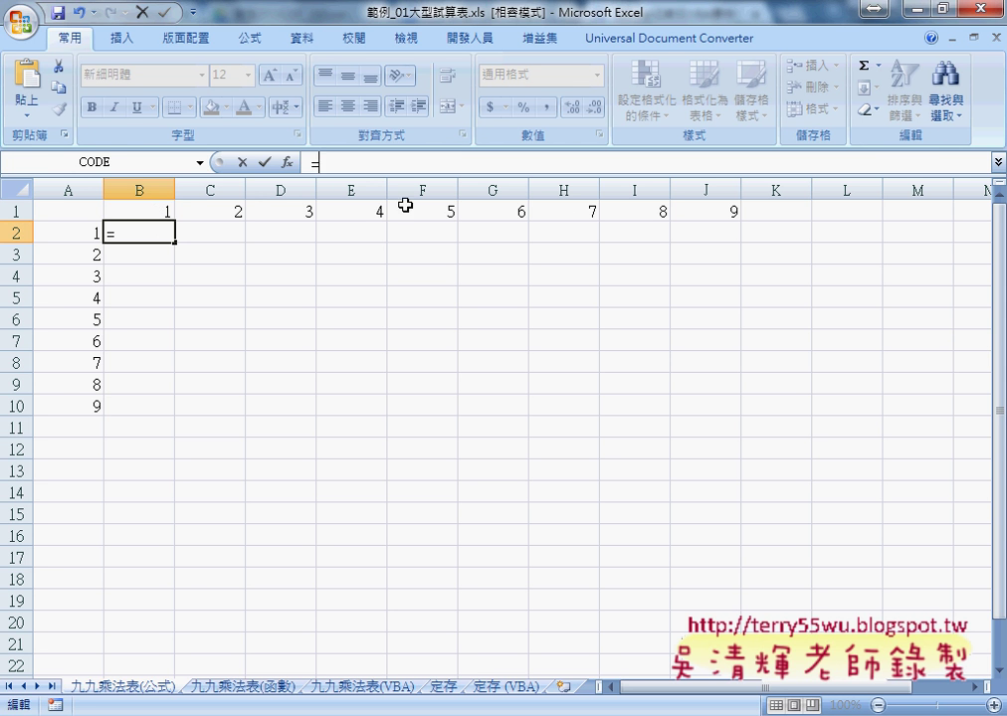
left_click(156, 210)
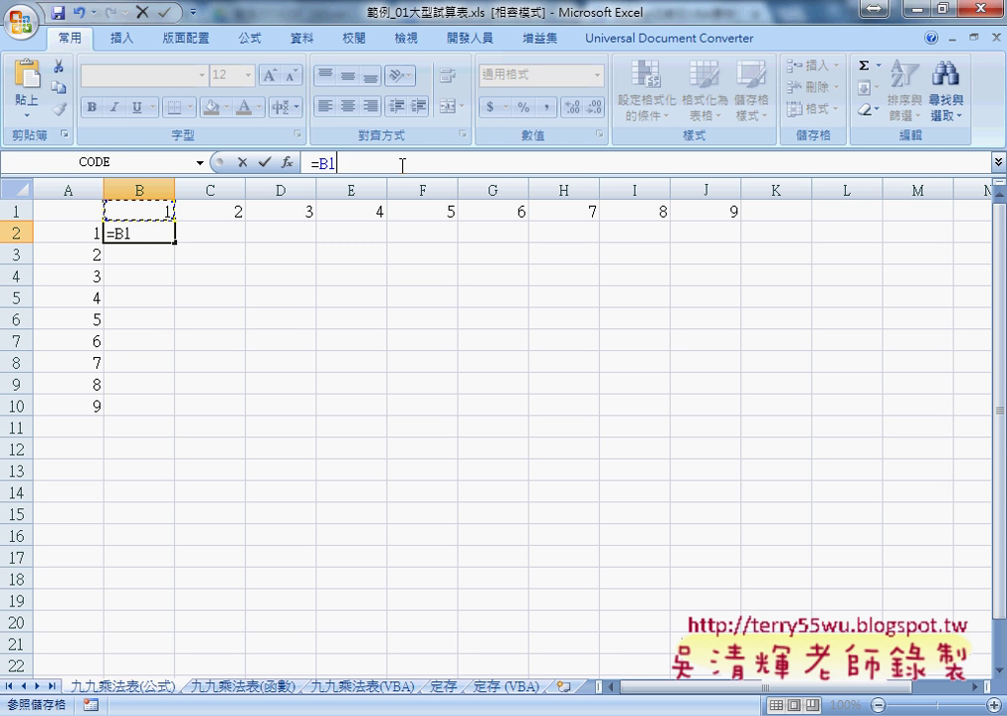
type("&\"")
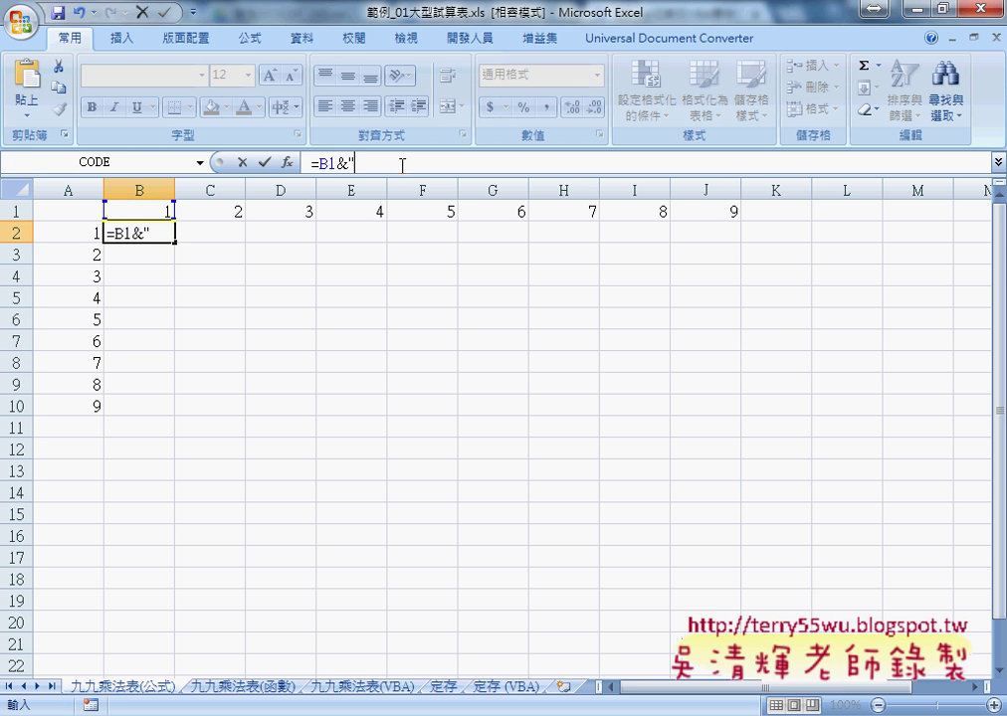
type("X")
type("\"&")
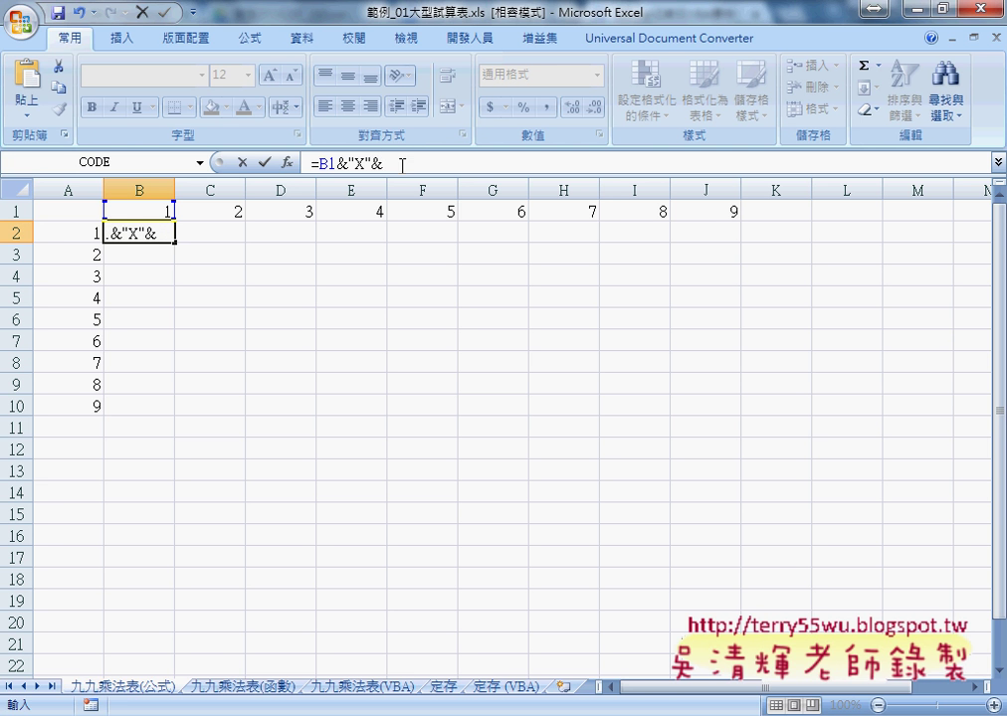
left_click(72, 233)
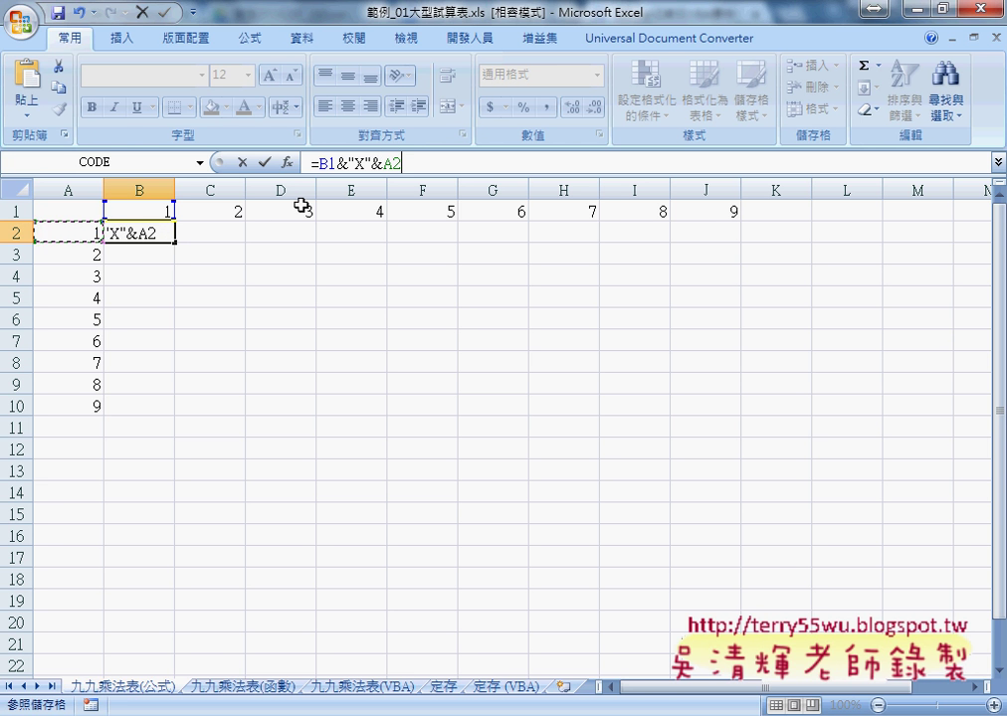
type("&")
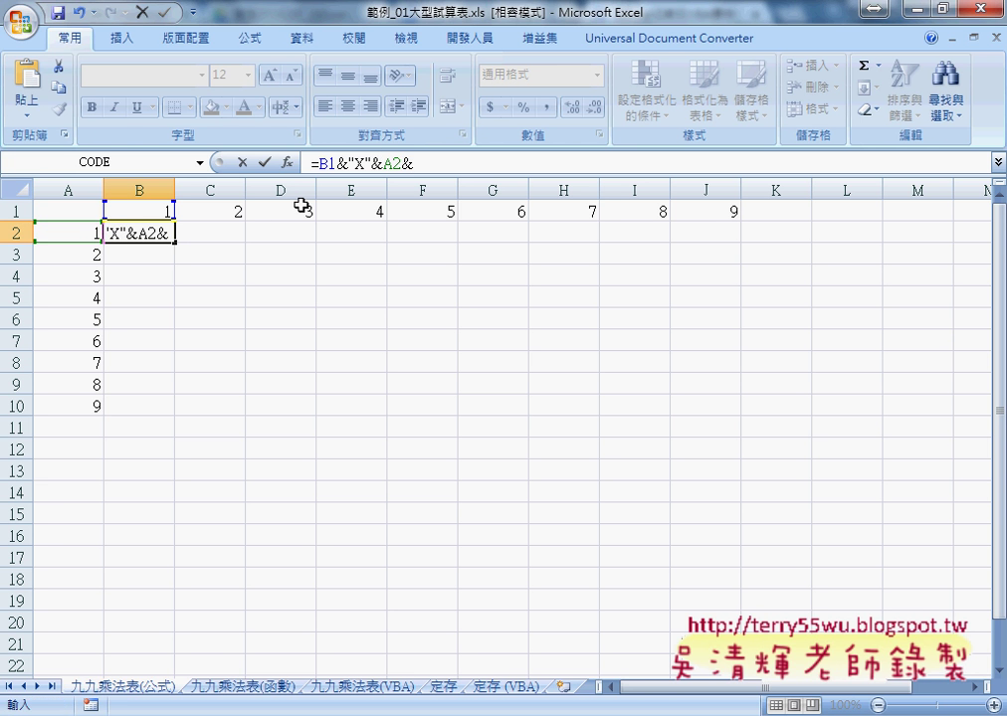
type("\"=")
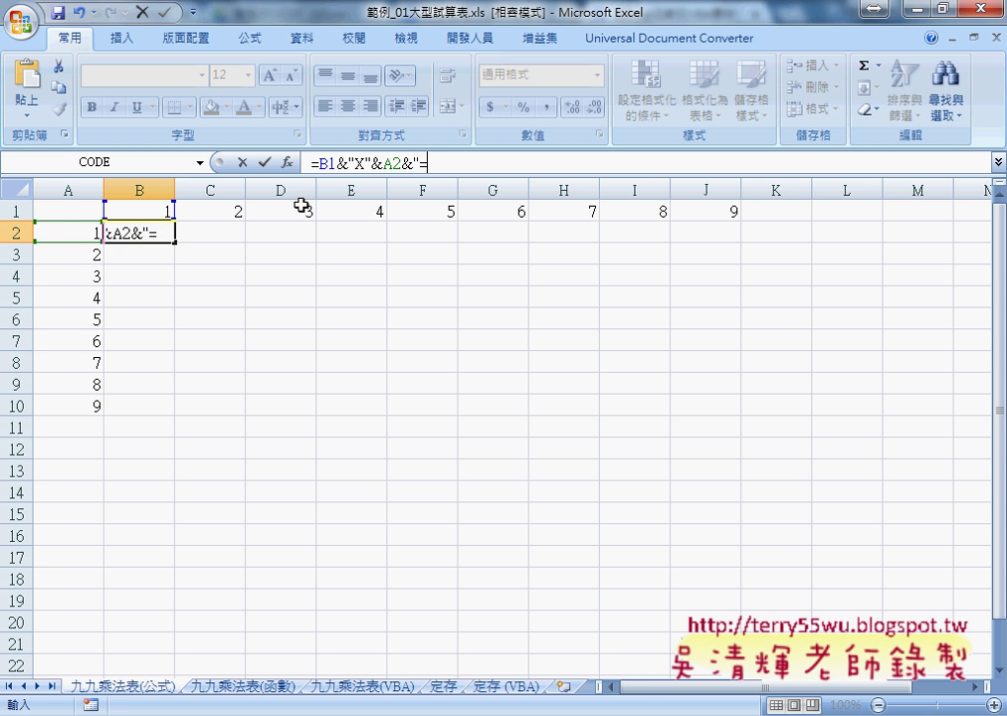
type("\"")
type("&")
Finish the formula with the product B1*A2 and confirm, so B2 shows 1X1=1.
left_click_drag(319, 162, 403, 162)
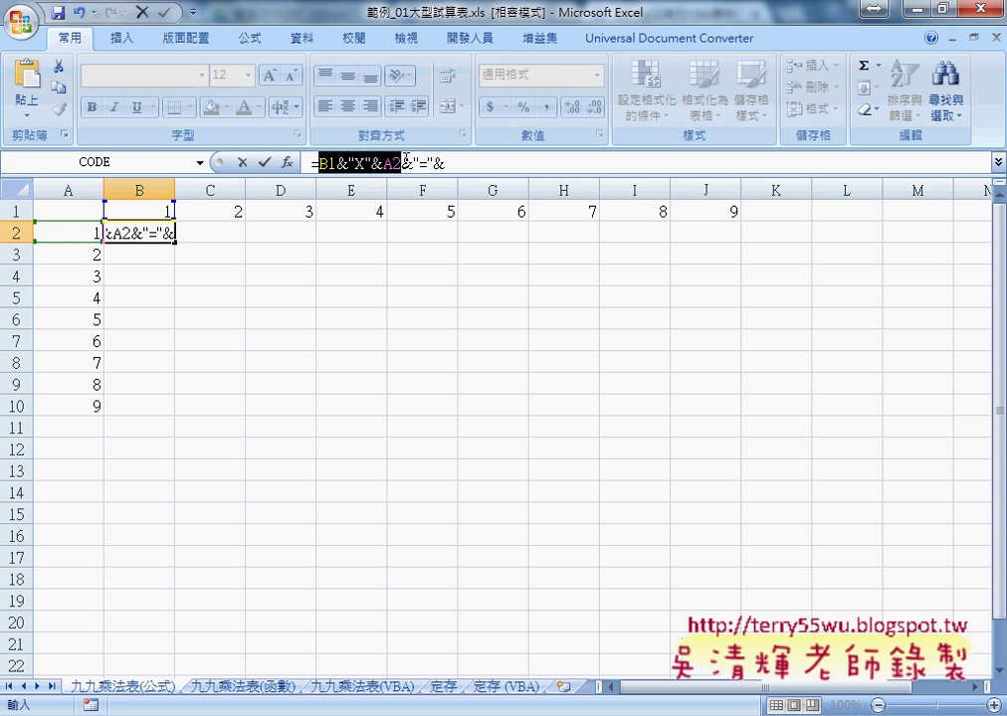
left_click(456, 162)
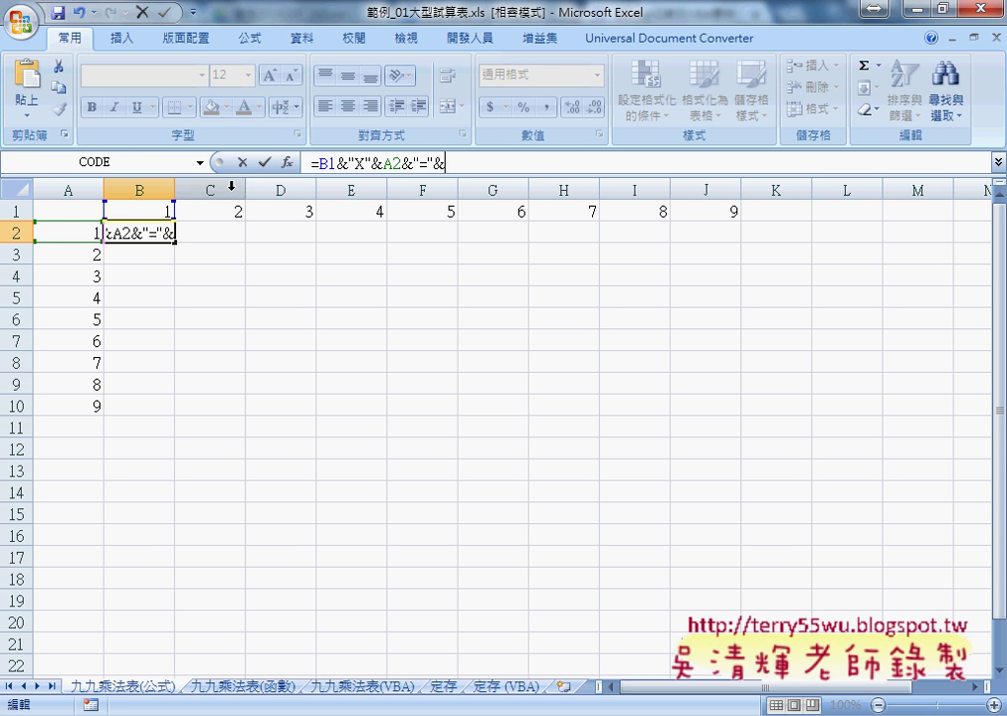
left_click(153, 209)
type("*")
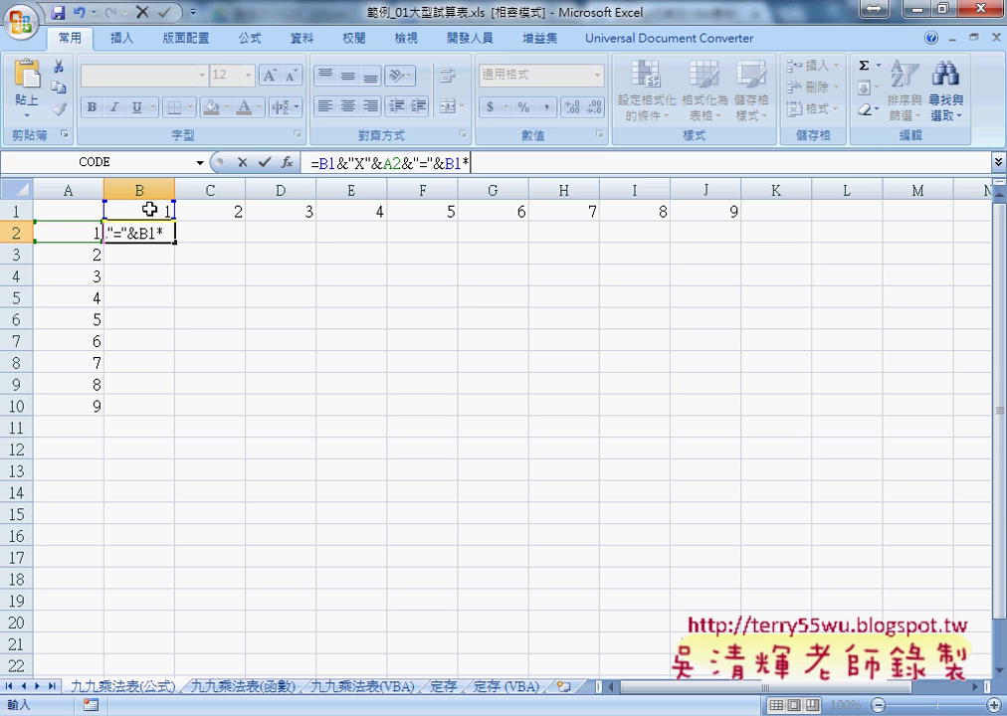
left_click(79, 232)
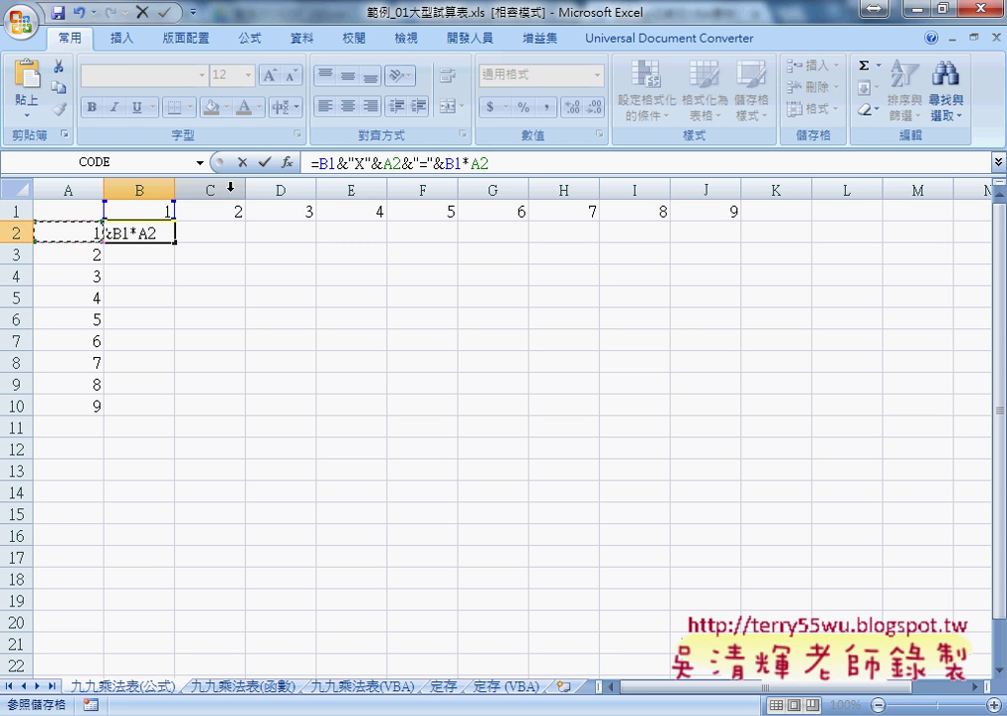
left_click(264, 170)
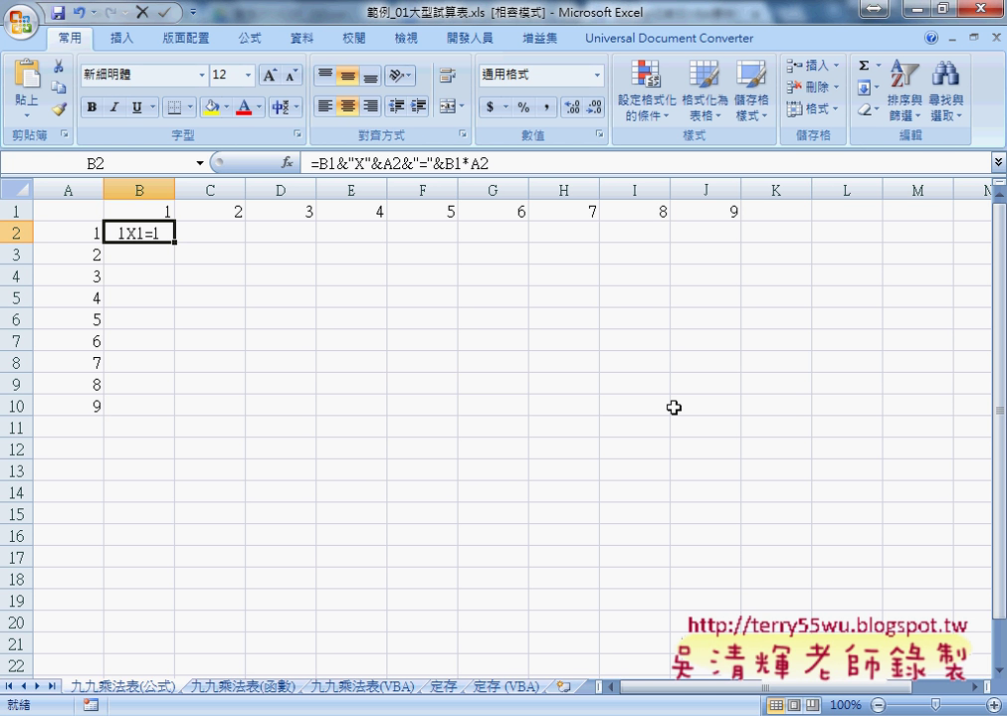
Add $ signs so B2's formula becomes =B$1&"X"&$A2&"="&B$1*$A2.
double_click(324, 162)
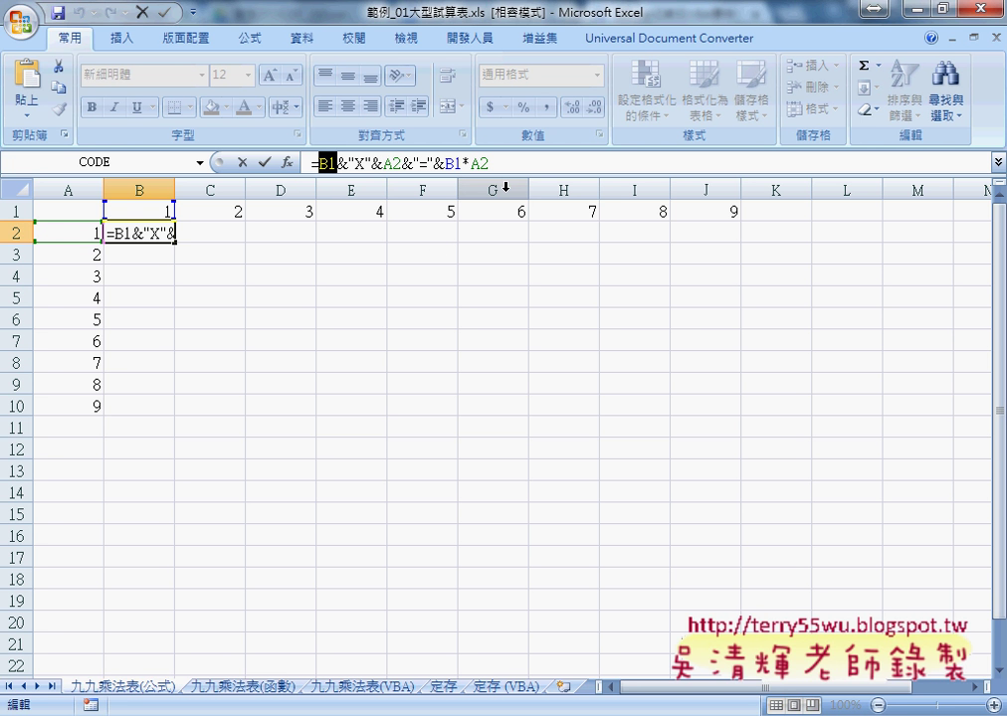
left_click(329, 162)
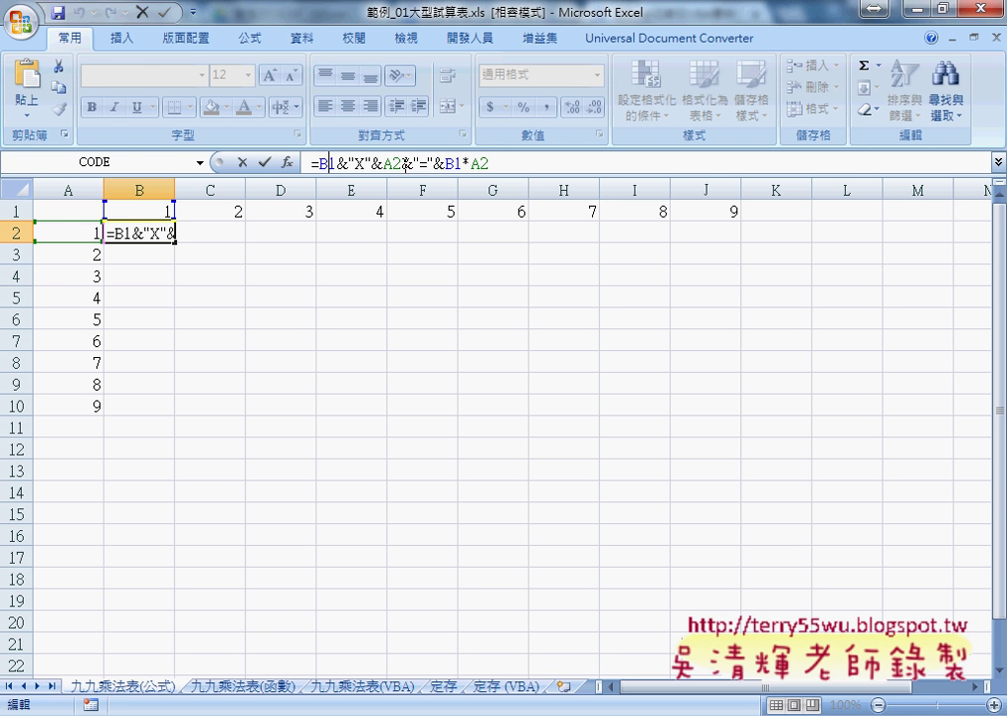
type("$")
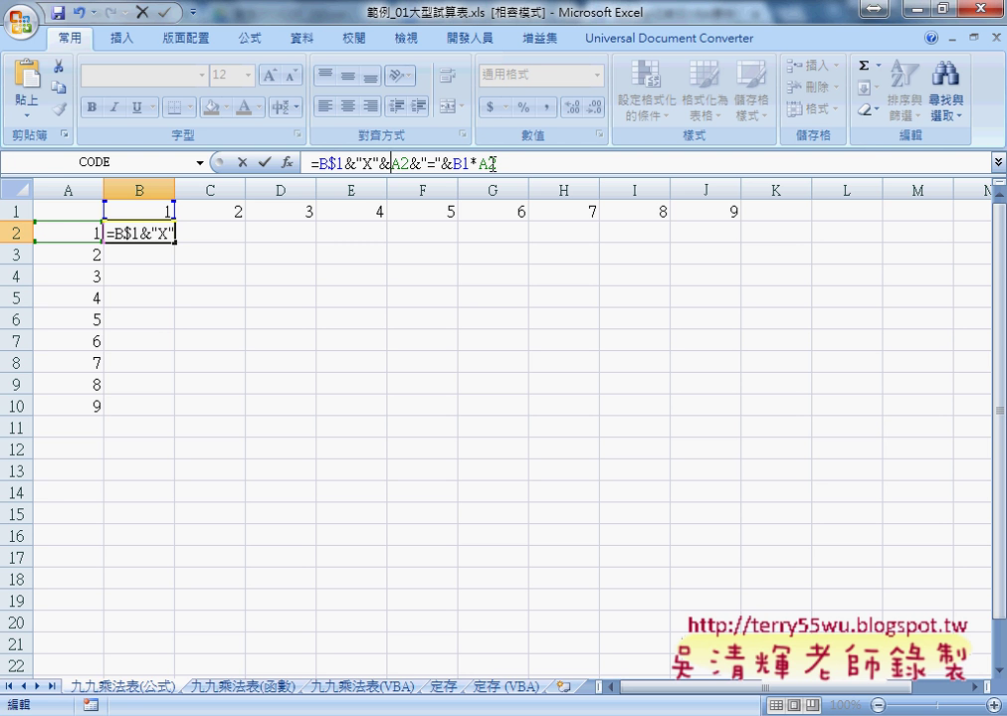
key("Right")
key("Right")
key("Right")
type("$")
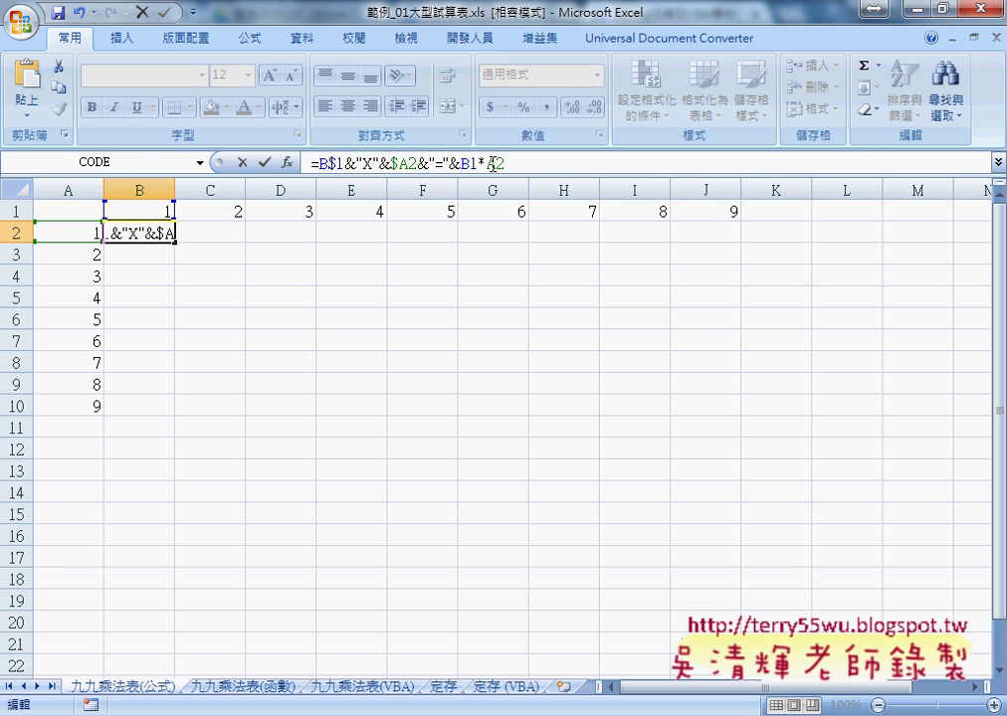
left_click(475, 163)
type("$")
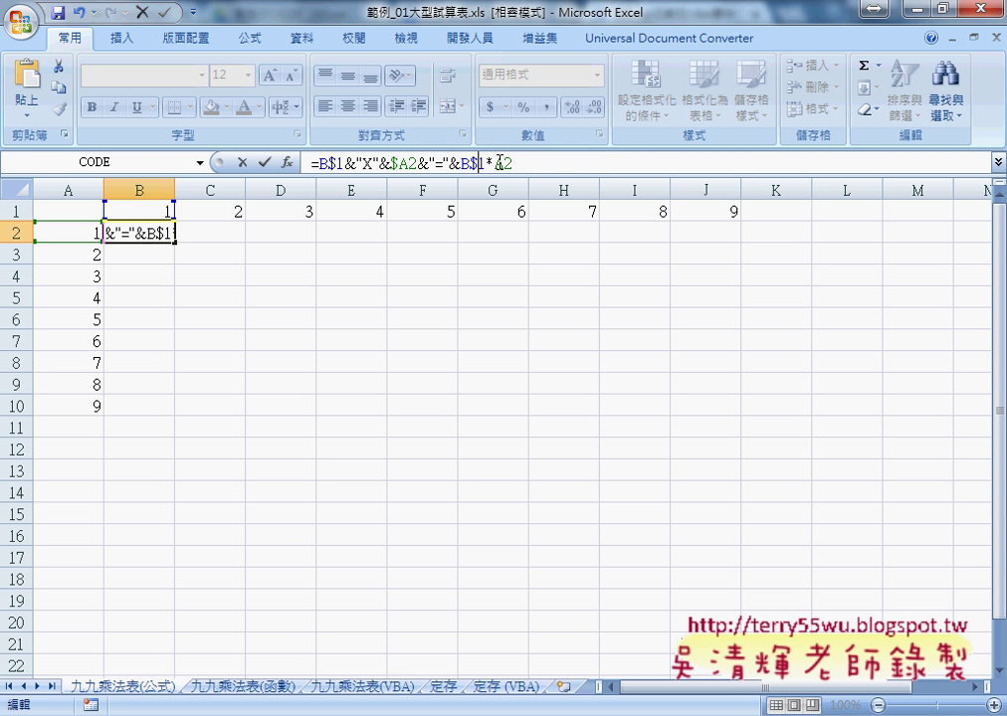
key("Right")
type("$")
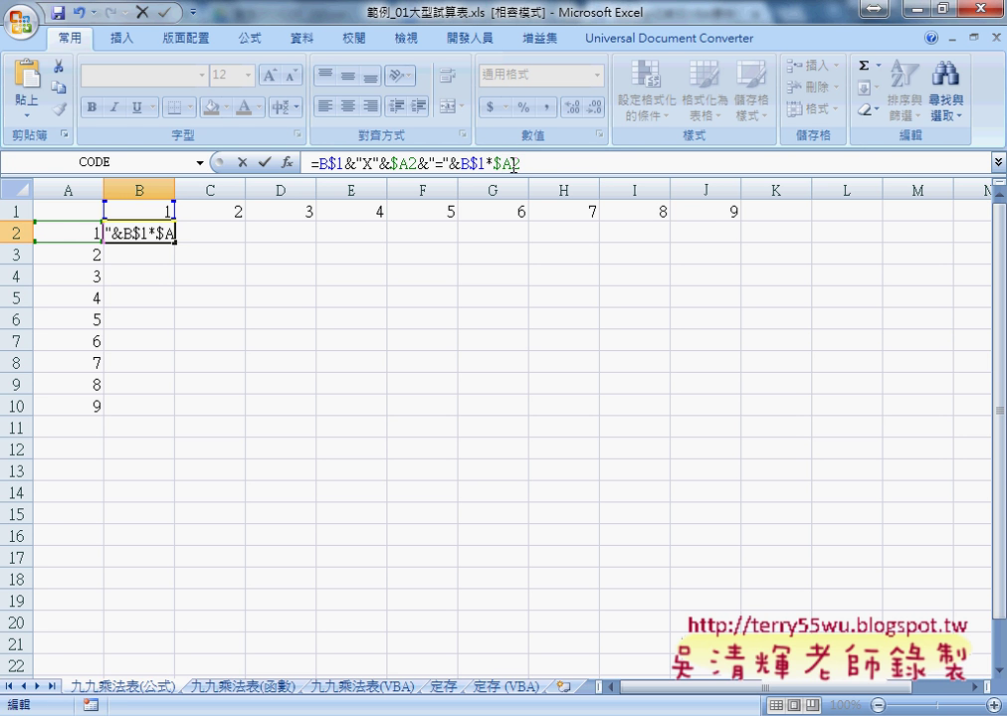
left_click(265, 162)
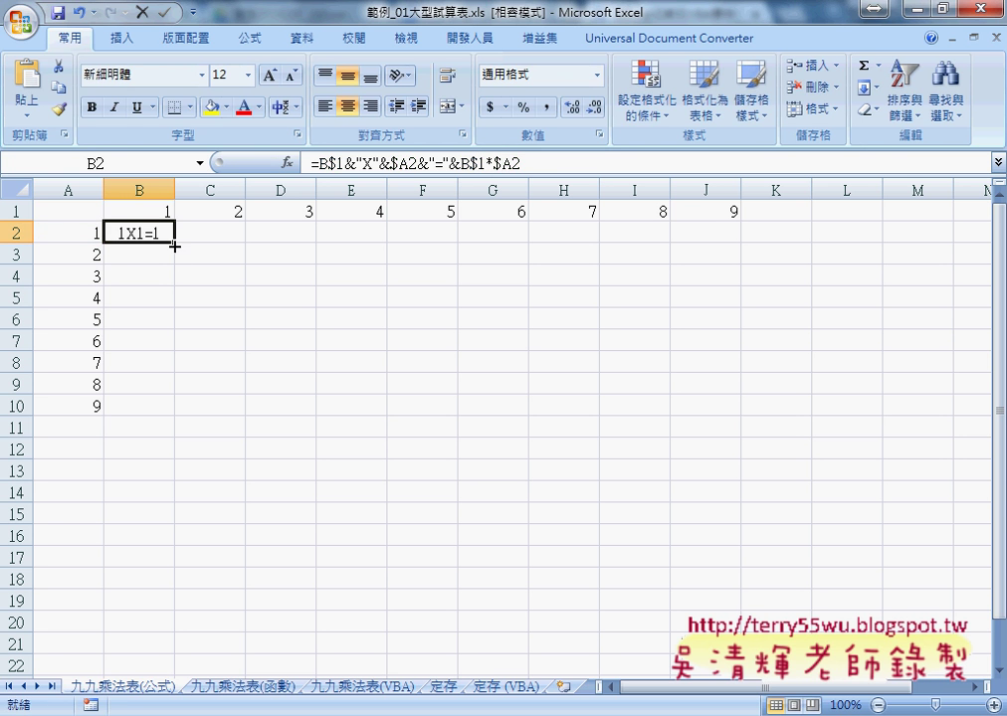
Fill B2's formula down to B10, then across B2:B10 to column J.
left_click_drag(174, 246, 175, 416)
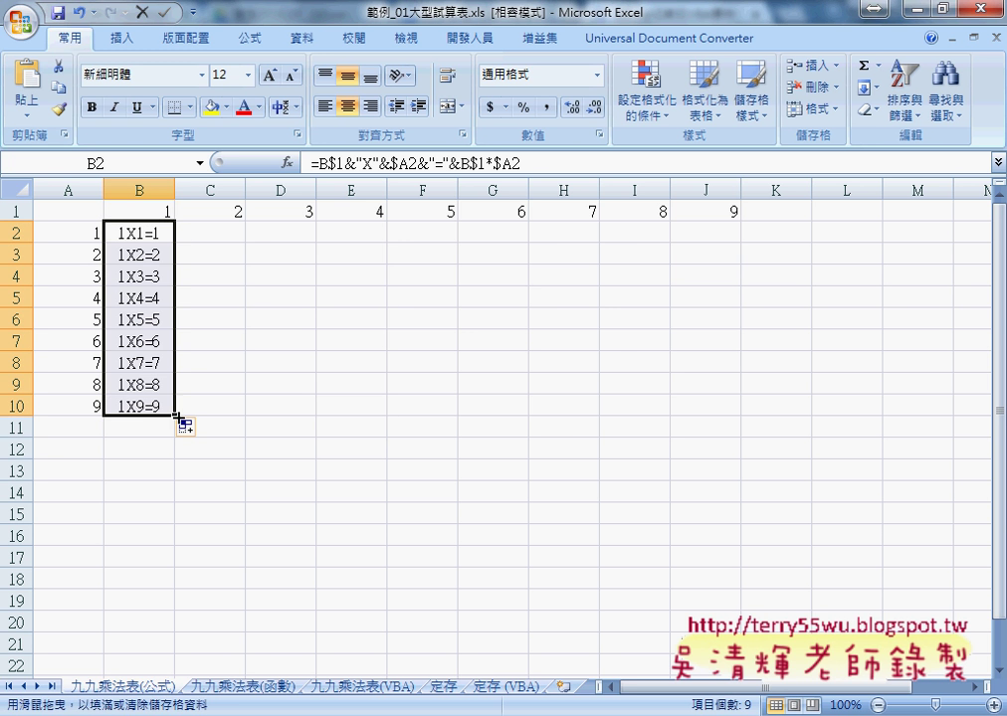
left_click_drag(176, 418, 728, 432)
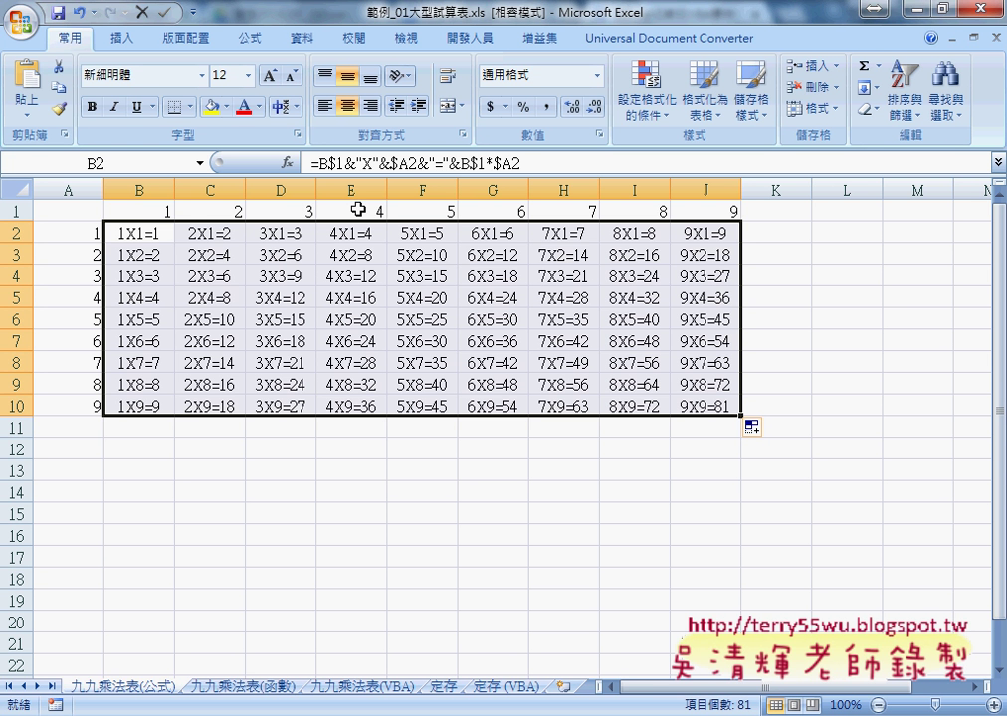
Undo both fills back to B2 alone, then redo once to restore B2's centring.
key("ctrl+z")
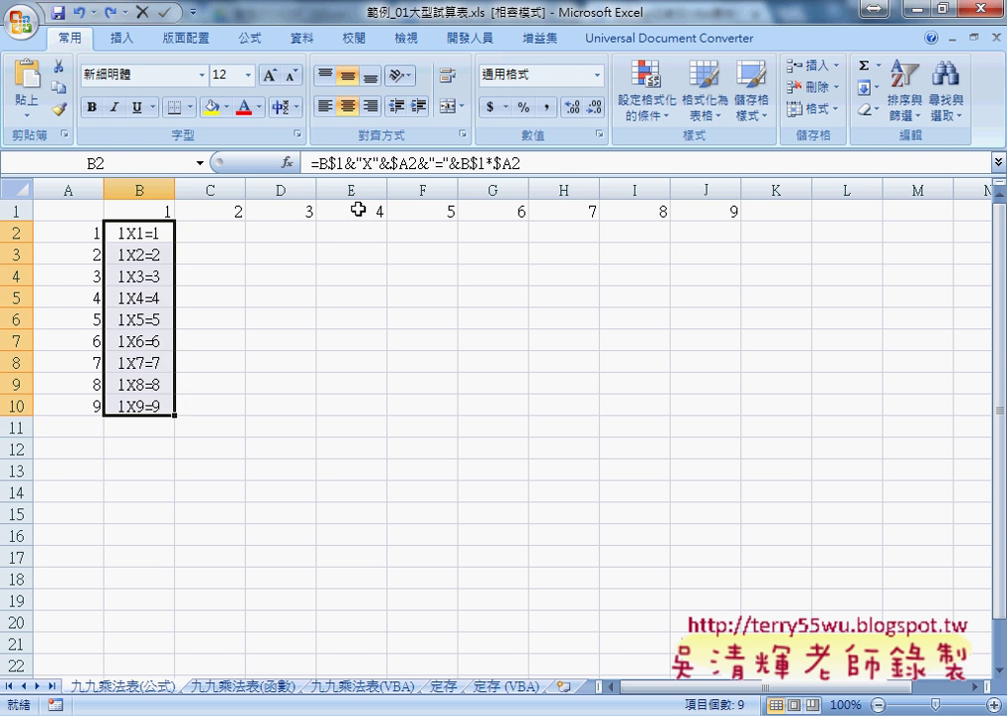
key("ctrl+z")
key("ctrl+z")
key("ctrl+z")
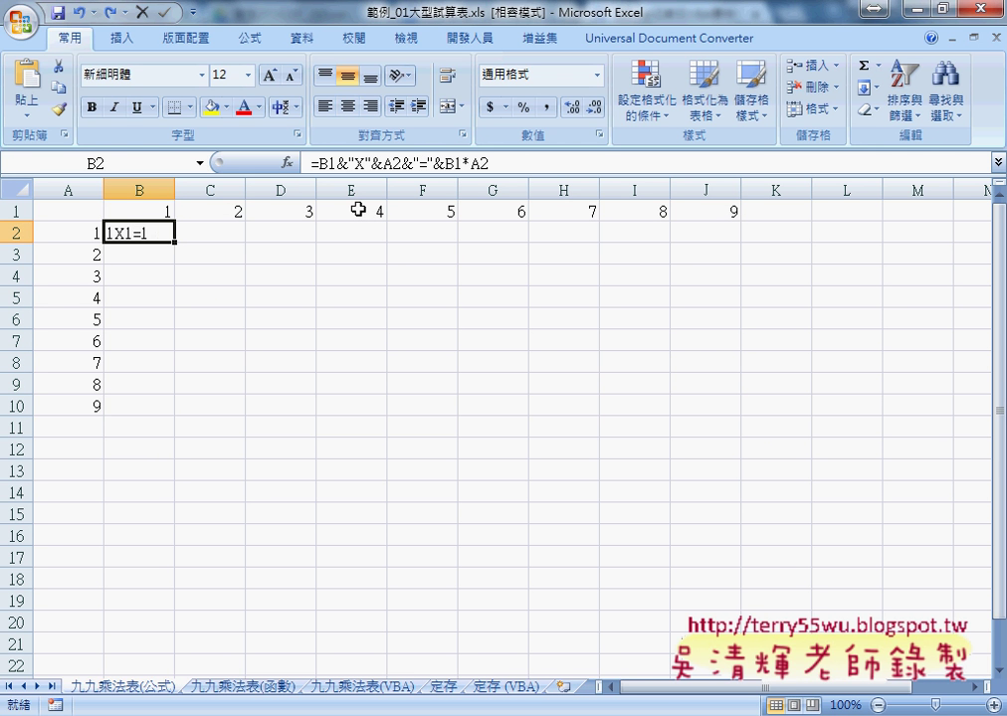
key("ctrl+y")
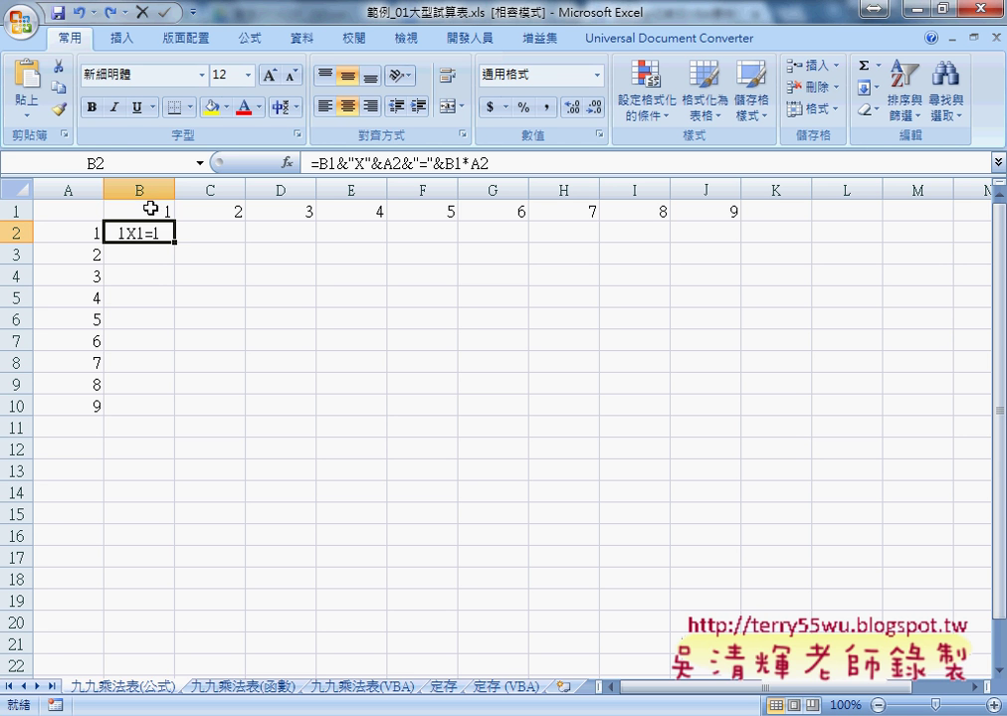
Lock row 1 in both B1 references so B2 reads =B$1&"X"&A2&"="&B$1*A2.
left_click(331, 163)
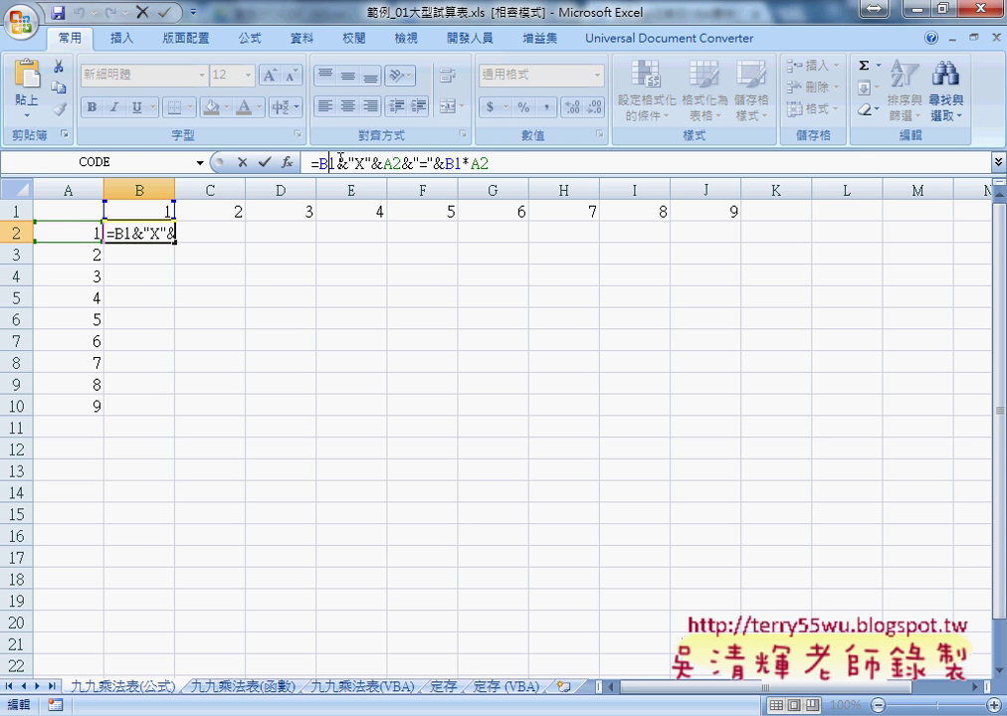
key("F4")
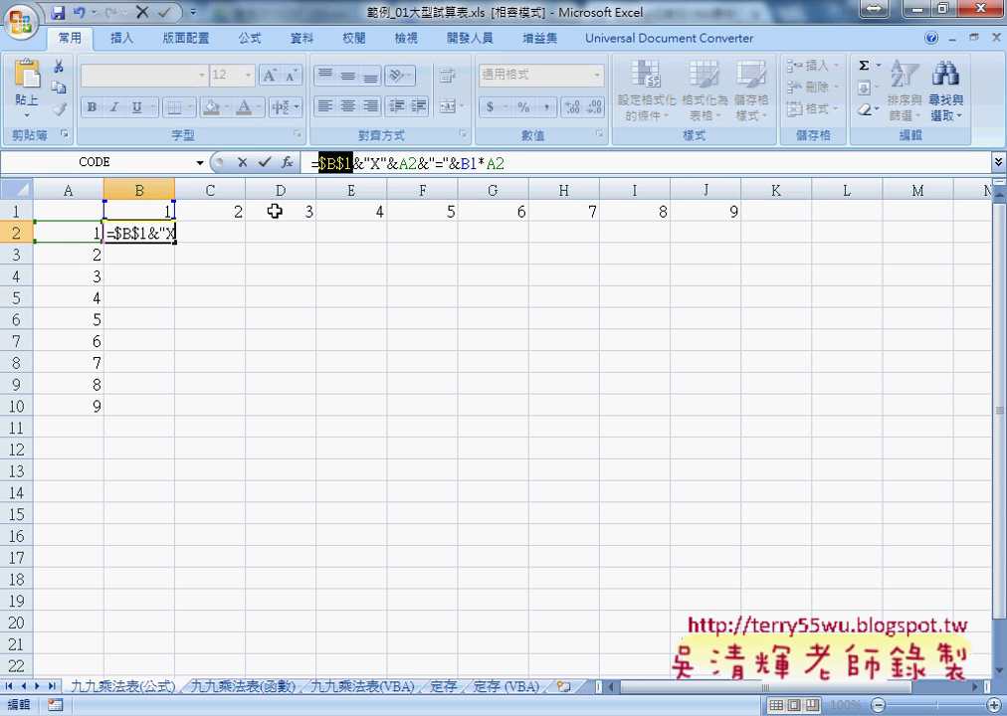
key("F4")
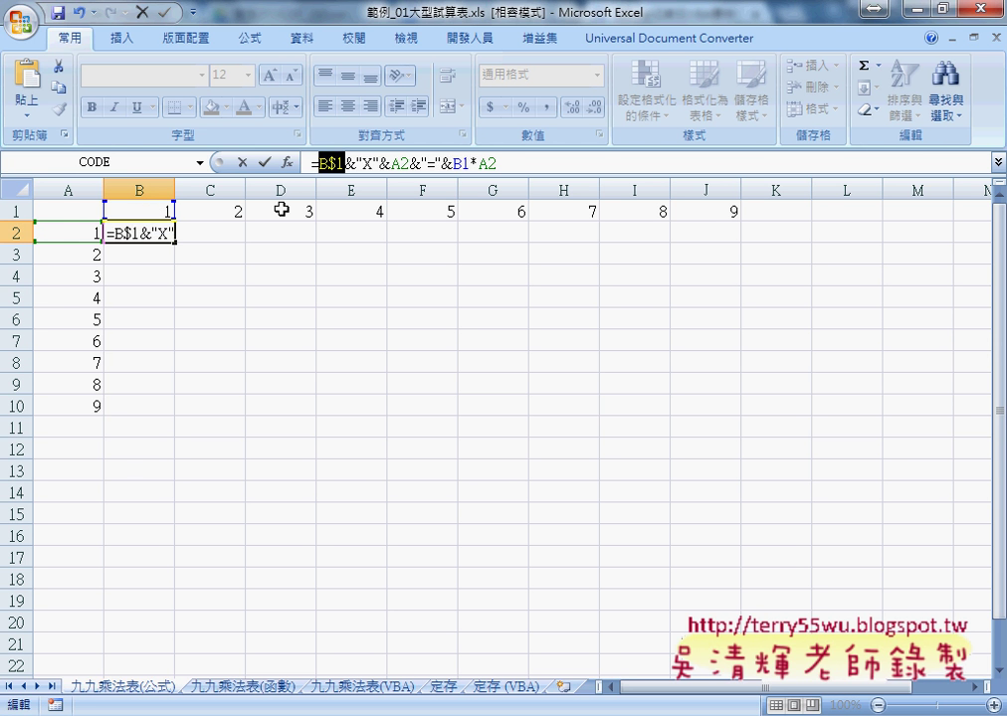
left_click(504, 166)
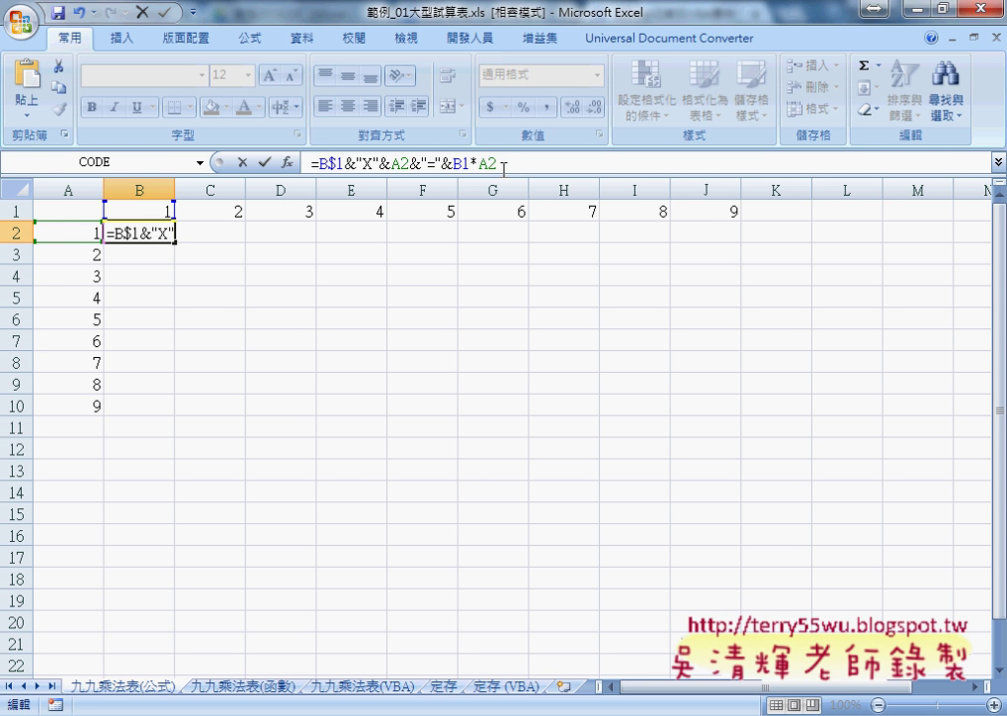
key("Left")
key("Left")
key("Left")
key("F4")
key("F4")
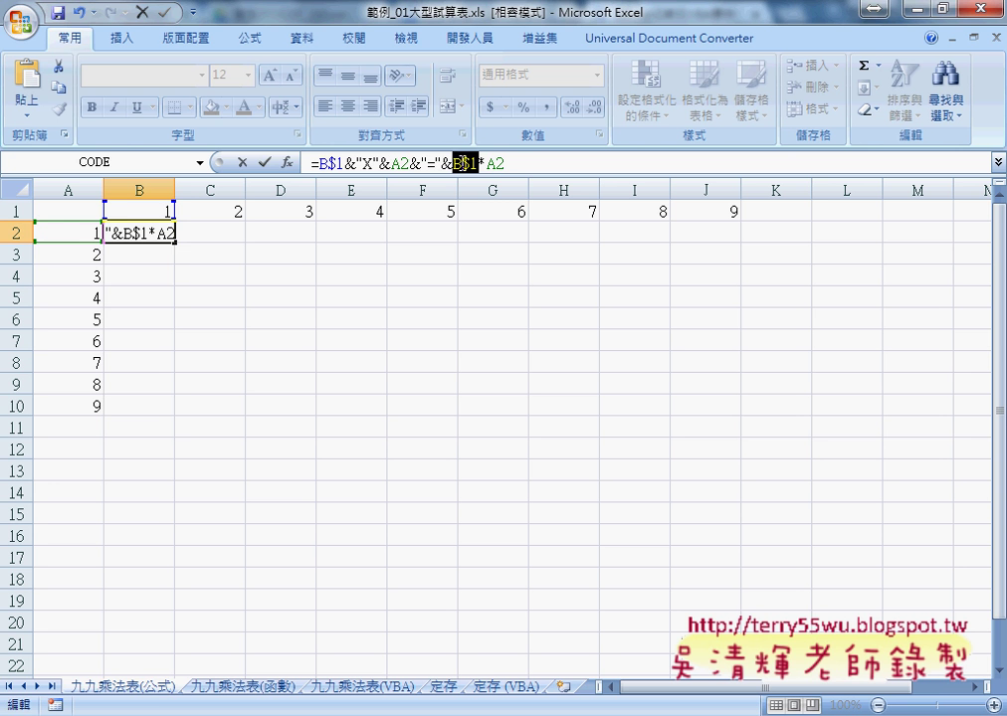
left_click(263, 163)
Fill B2's formula over B2:J10, giving 1X1=1–1X9=9 in column B and #VALUE! elsewhere.
mouse_move(176, 243)
left_mouse_down()
mouse_move(175, 416)
mouse_move(740, 418)
left_mouse_up()
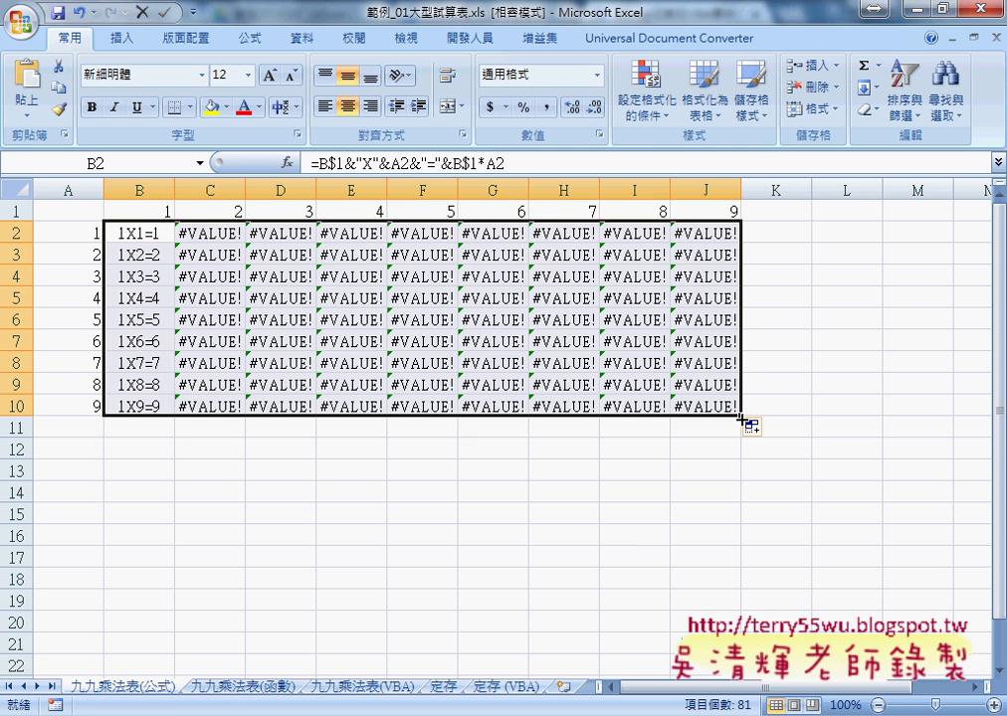
left_click(156, 232)
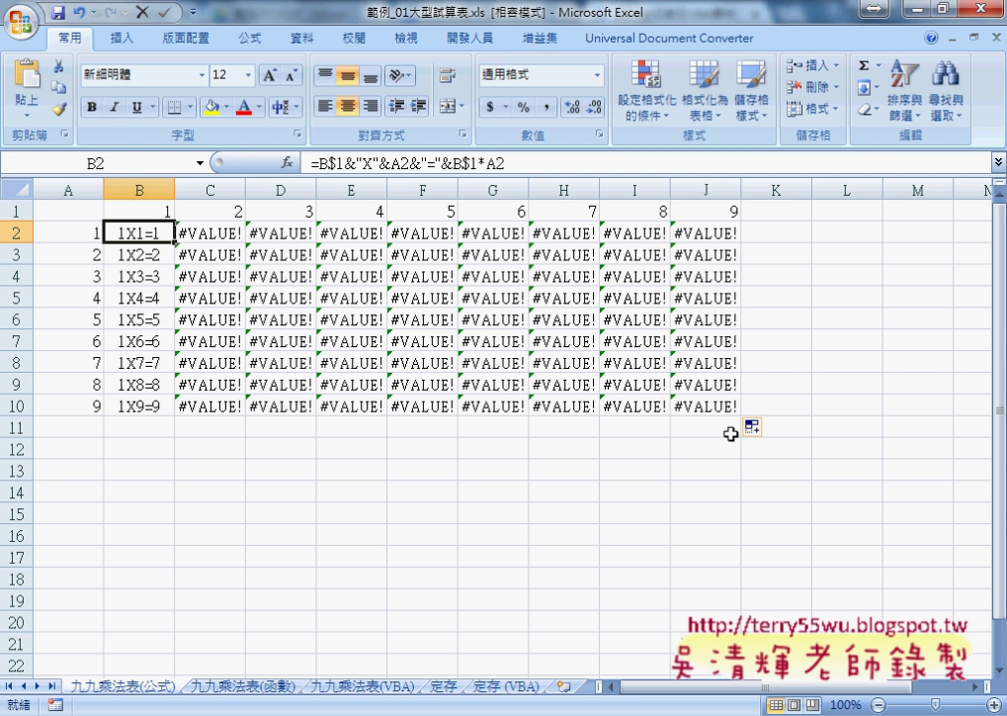
Lock column A in both A2 references so B2 reads =B$1&"X"&$A2&"="&B$1*$A2.
left_click(395, 165)
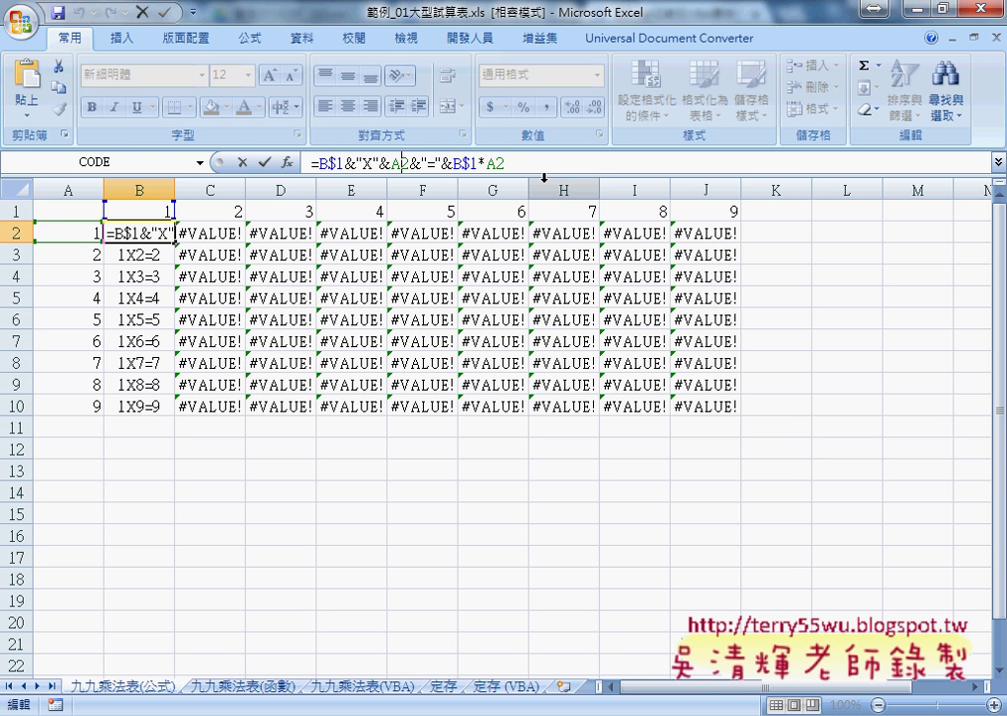
key("F4")
key("F4")
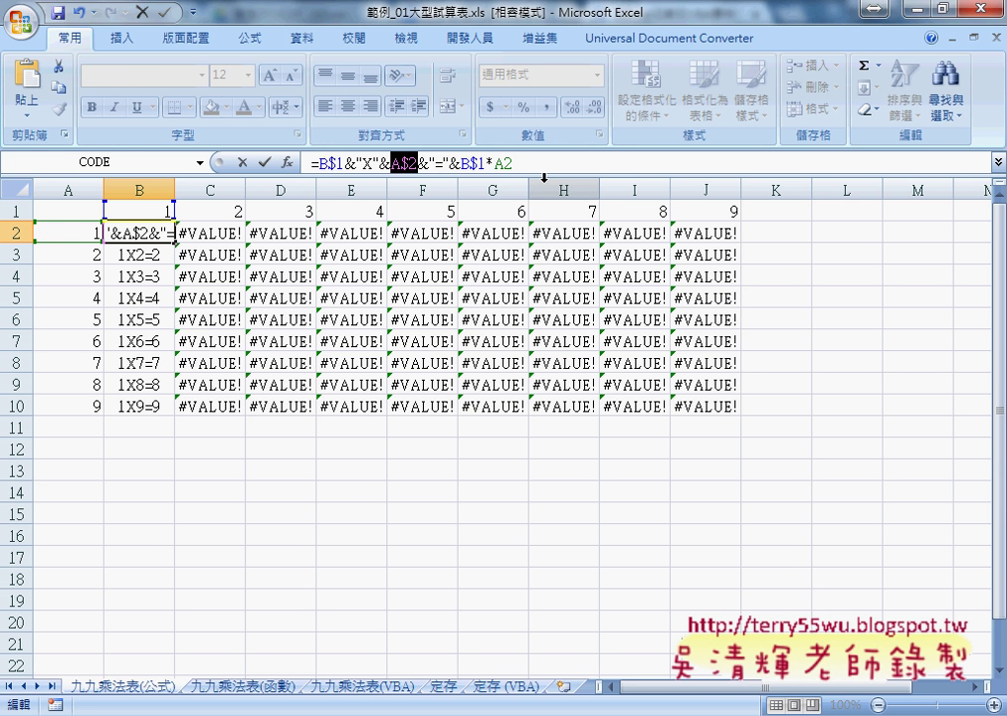
key("F4")
left_click(504, 162)
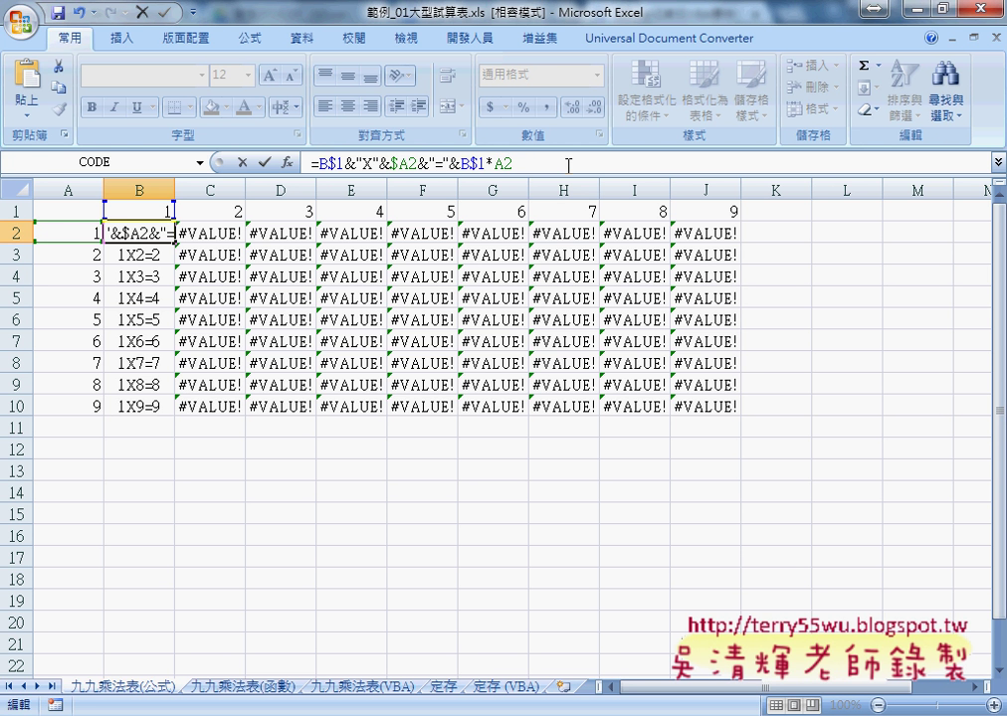
key("F4")
key("F4")
key("F4")
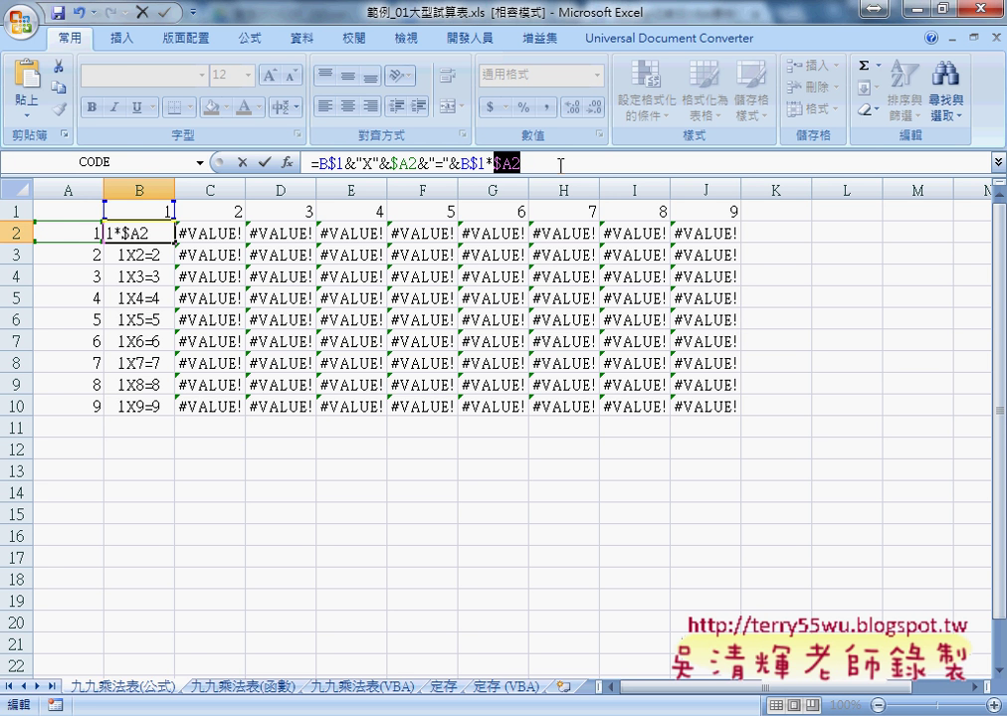
left_click(264, 162)
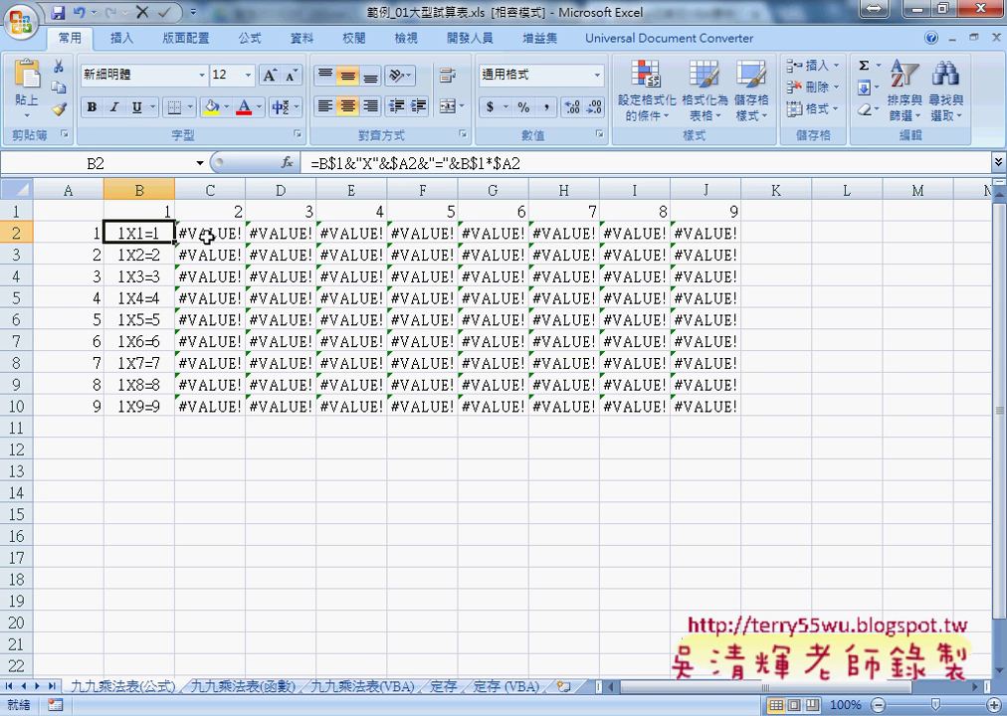
Check the C2 and D2 formulas, then refill B2:J10 from B2 for the full 1X1=1 to 9X9=81 table.
left_click(203, 236)
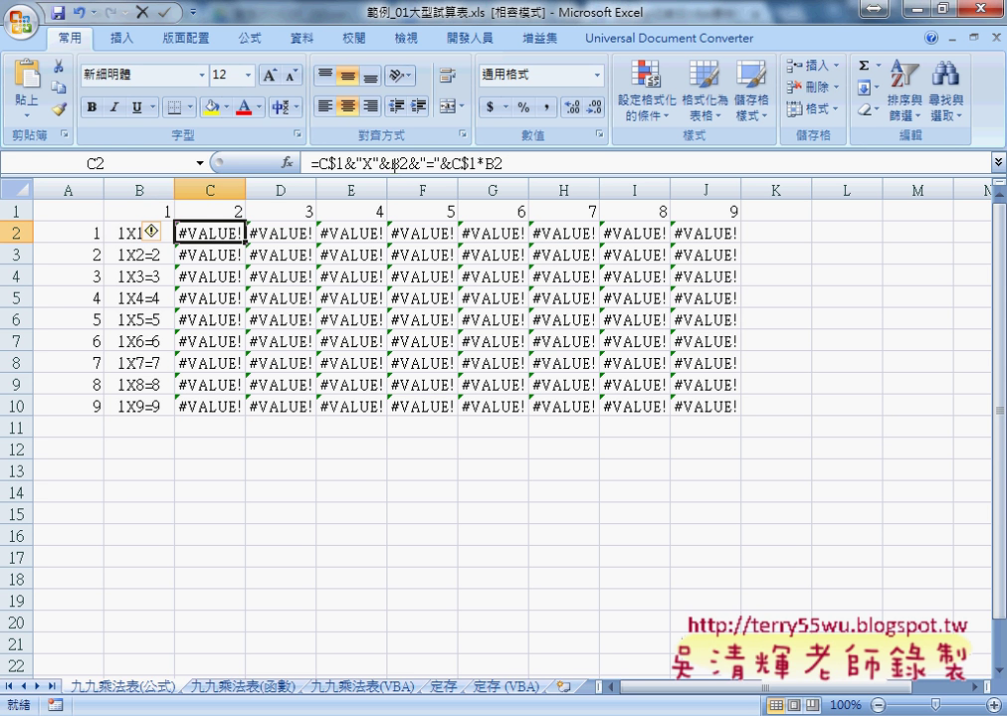
key("Right")
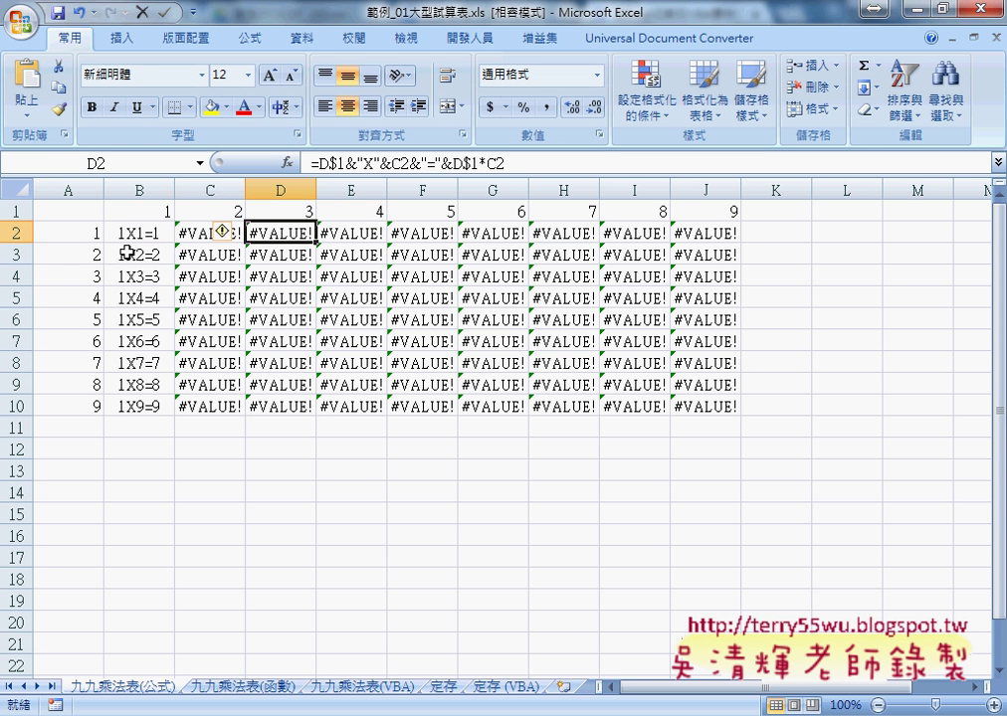
left_click(139, 231)
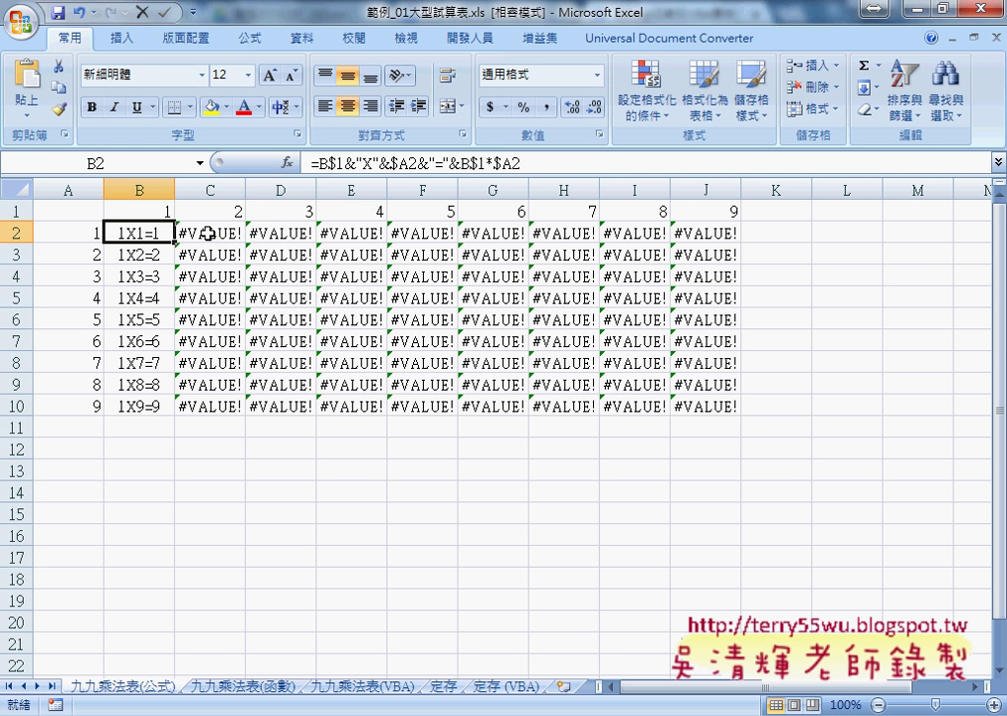
mouse_move(174, 242)
left_mouse_down()
mouse_move(174, 408)
mouse_move(733, 426)
left_mouse_up()
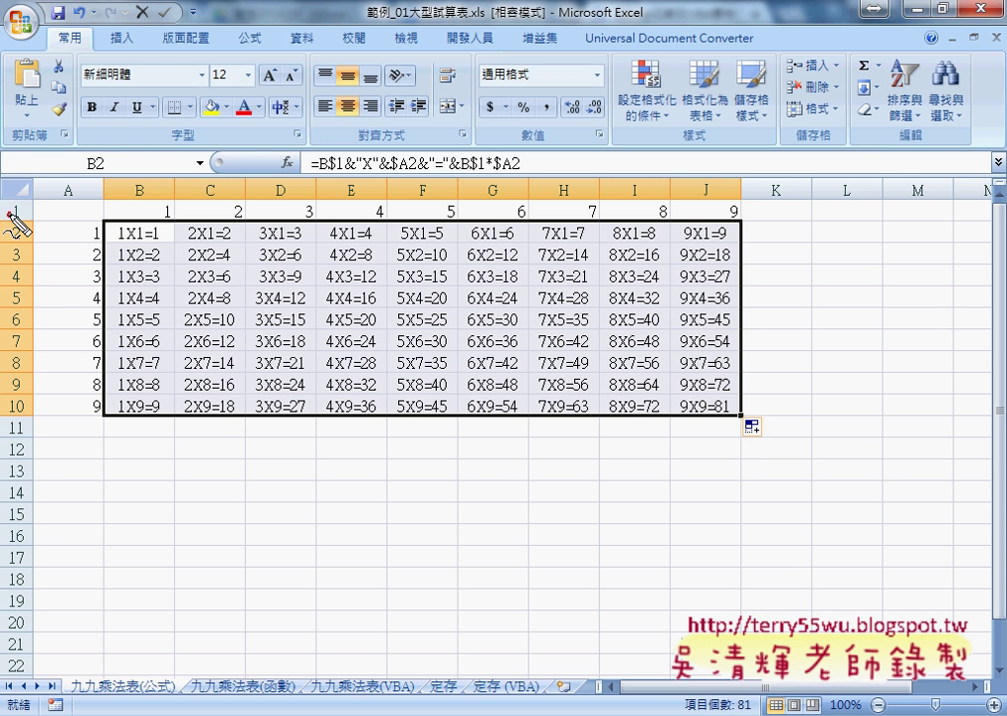
mouse_move(7, 216)
left_mouse_down()
mouse_move(30, 213)
mouse_move(10, 212)
left_mouse_up()
left_click_drag(76, 181, 80, 197)
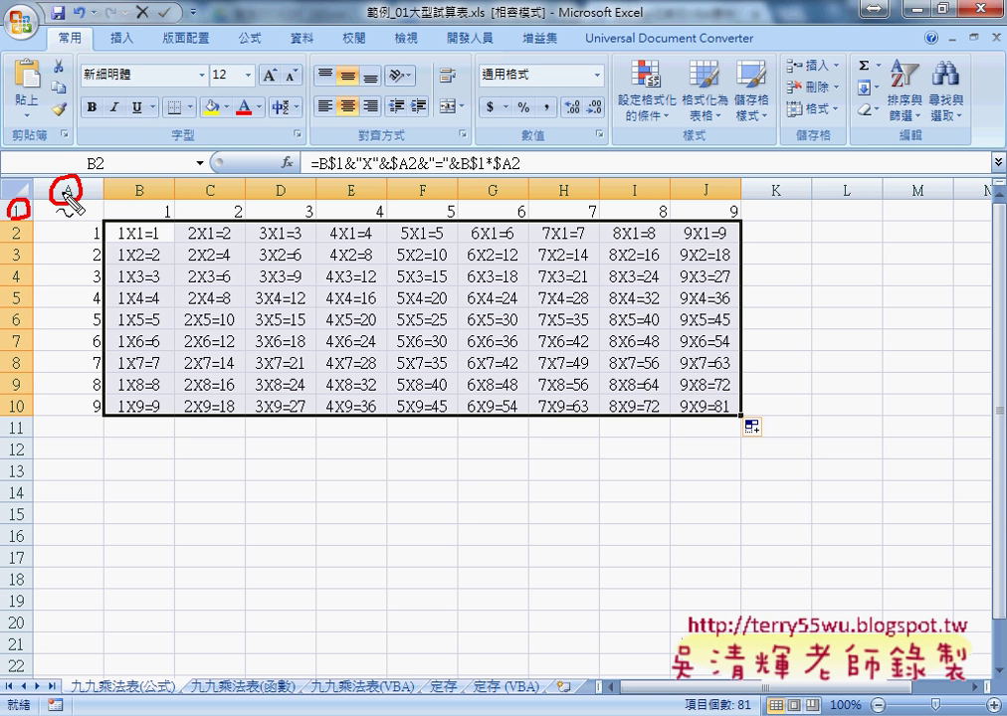
left_click_drag(330, 172, 404, 171)
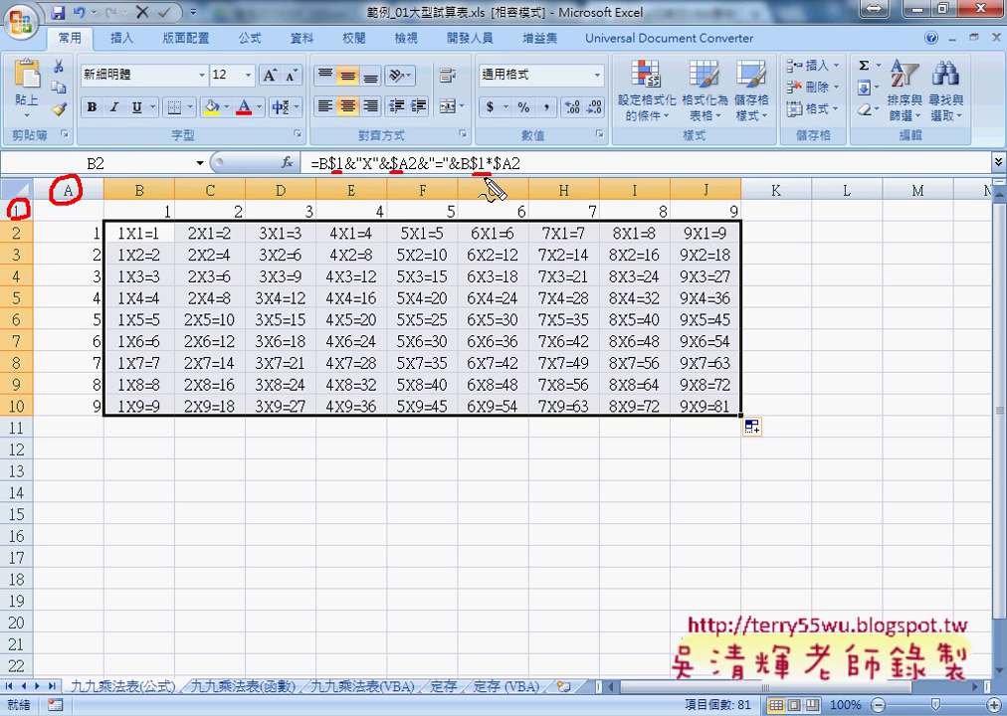
left_click_drag(472, 171, 509, 172)
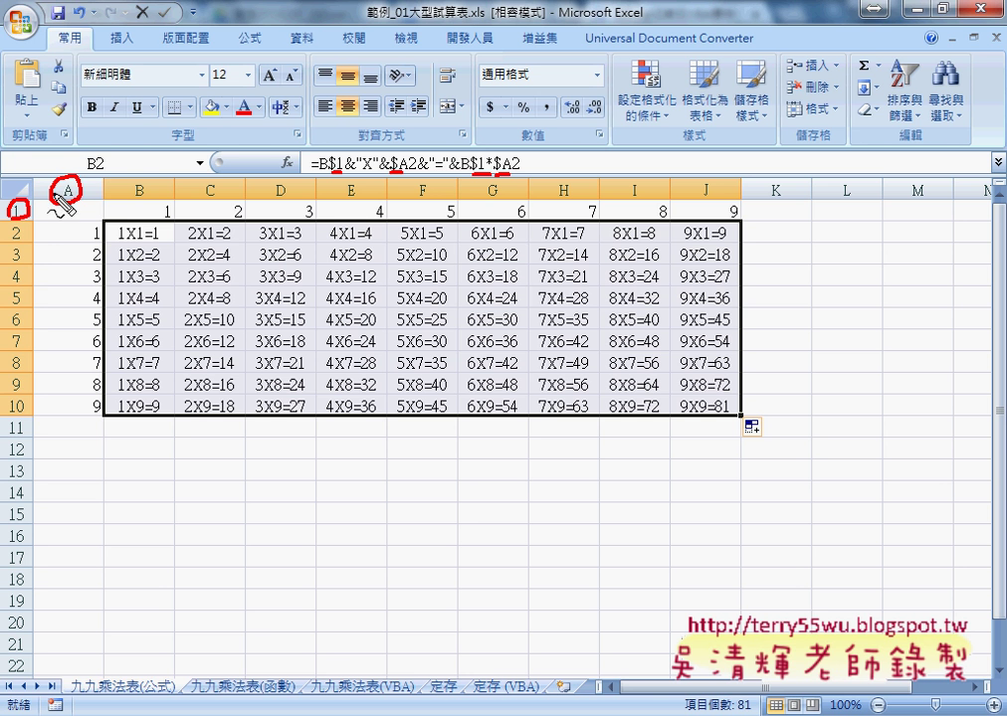
left_click_drag(38, 211, 137, 211)
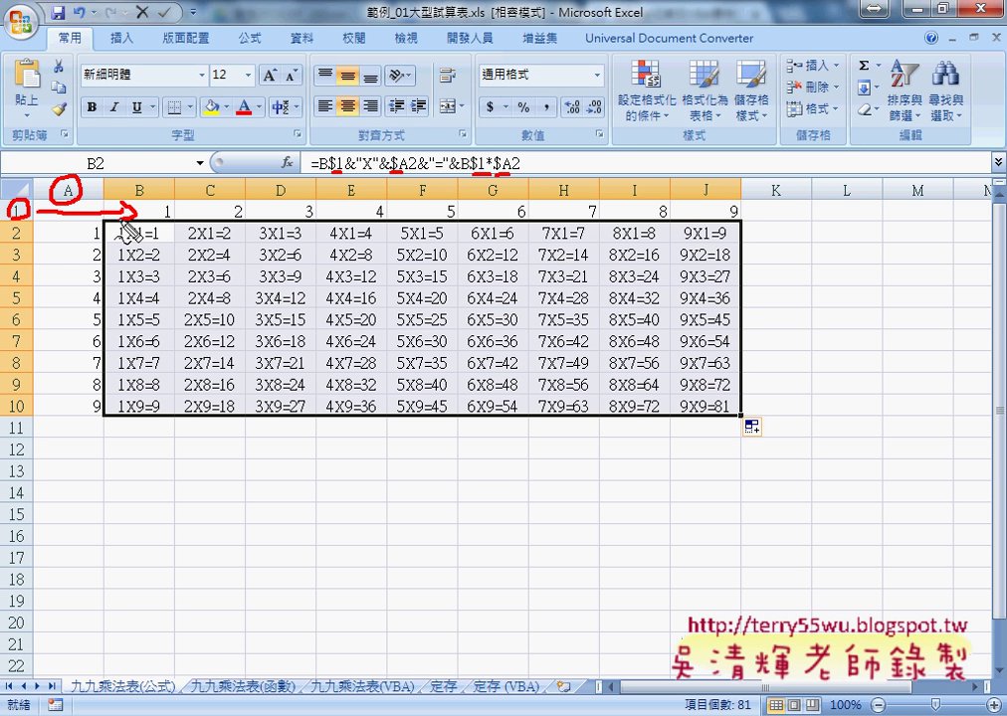
mouse_move(67, 202)
left_mouse_down()
mouse_move(68, 228)
mouse_move(77, 227)
left_mouse_up()
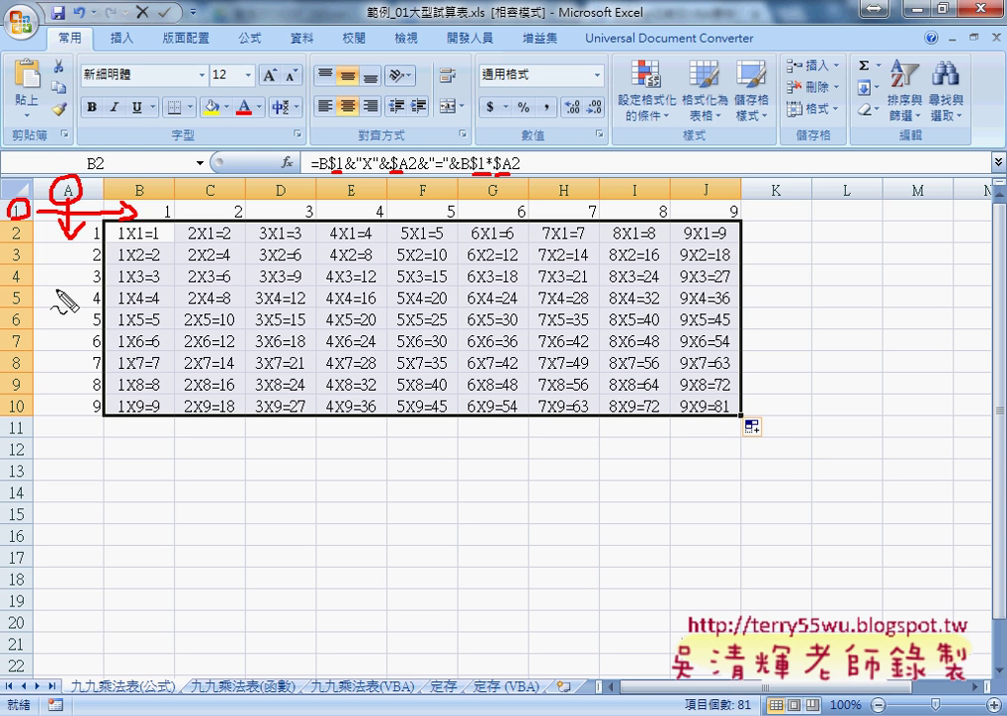
left_click_drag(169, 696, 68, 698)
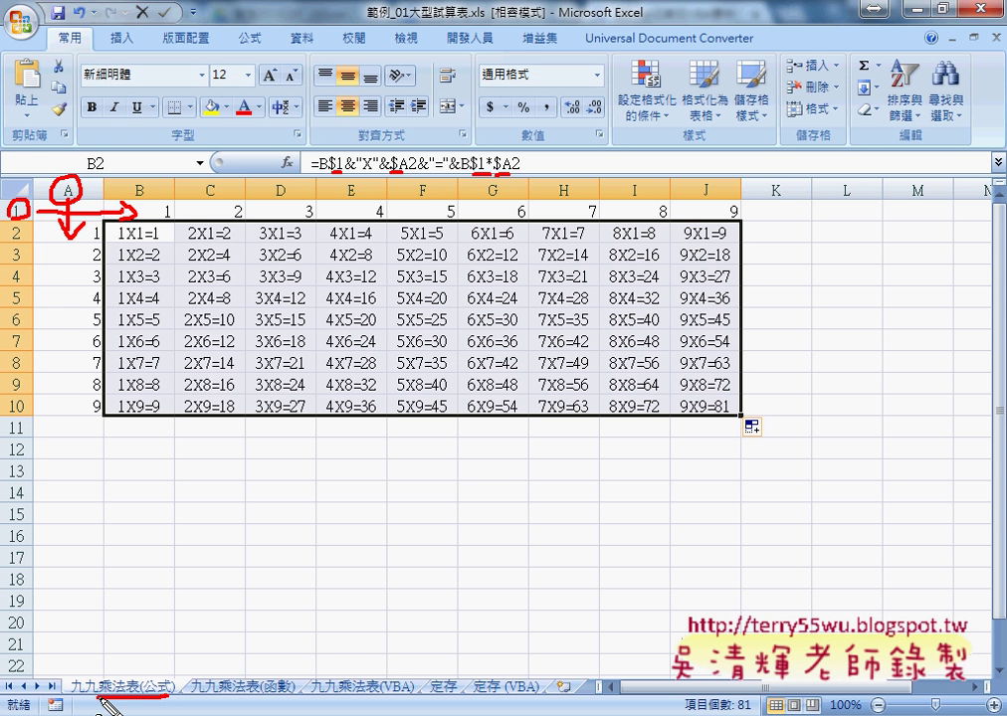
left_click_drag(264, 697, 193, 699)
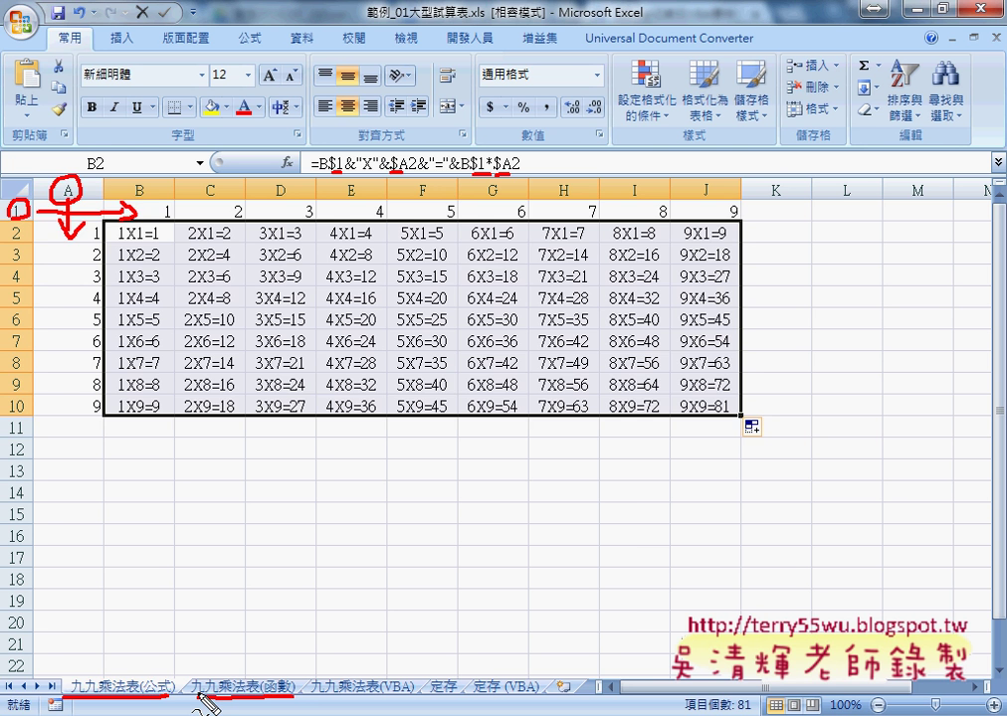
key("Escape")
On the 九九乘法表(函數) sheet, insert =COLUMN() into A1 from the 檢視與參照 functions.
left_click(249, 691)
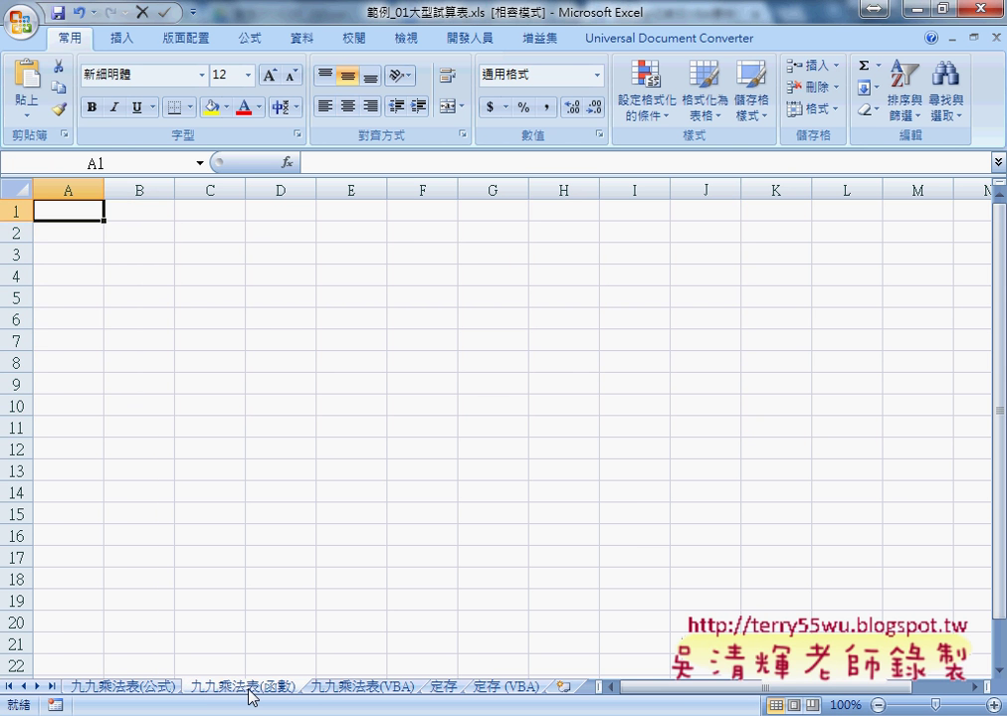
left_click(286, 163)
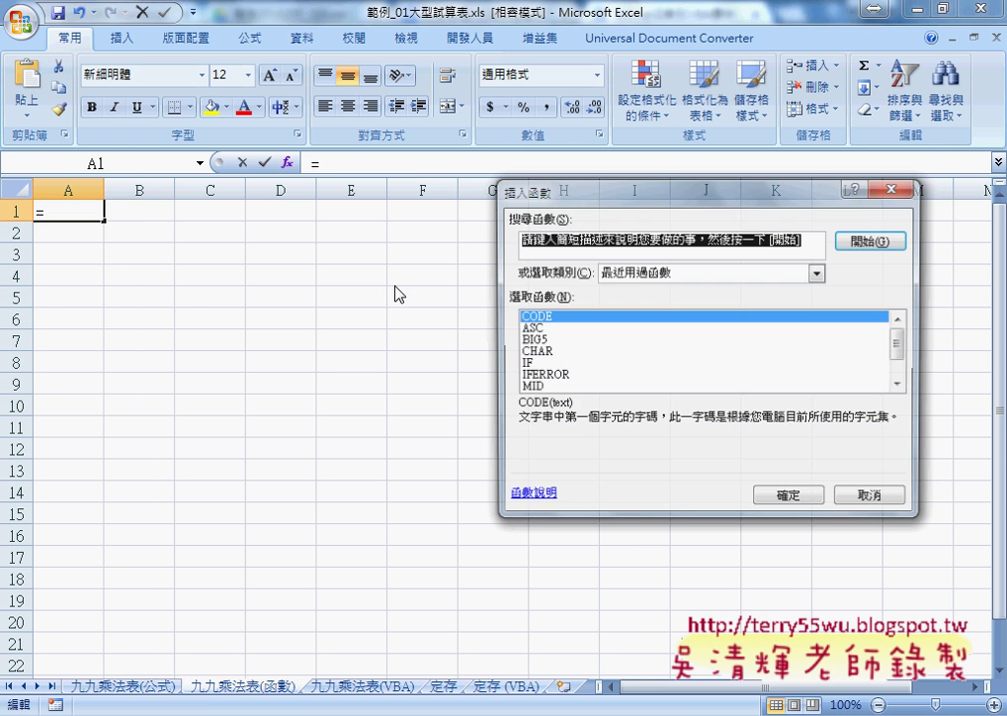
left_click(818, 272)
left_click(663, 366)
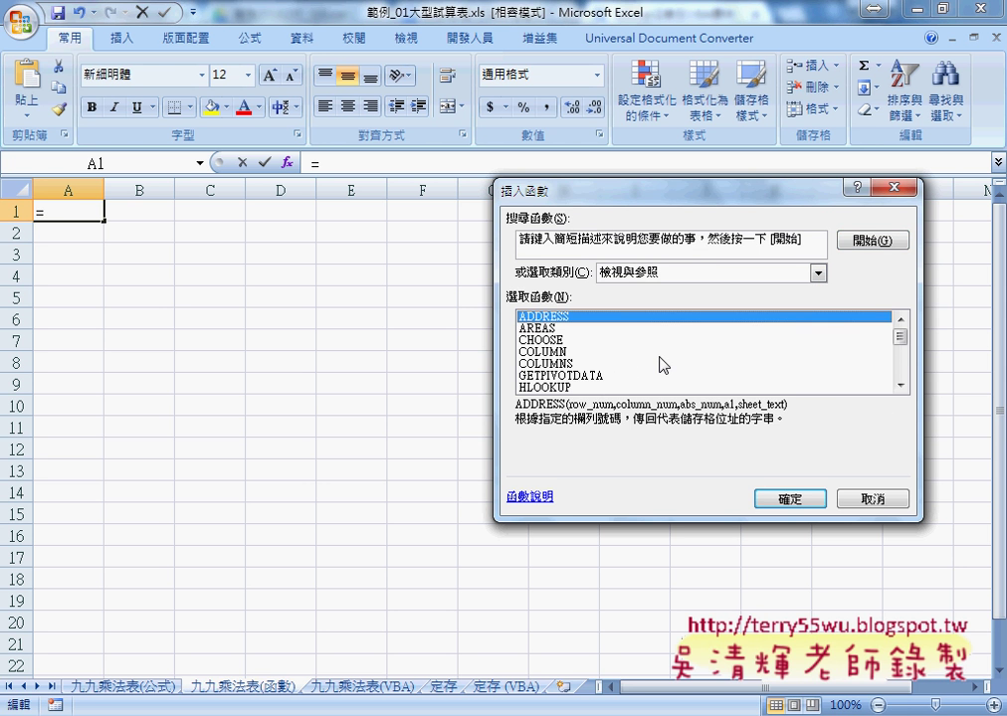
left_click(569, 353)
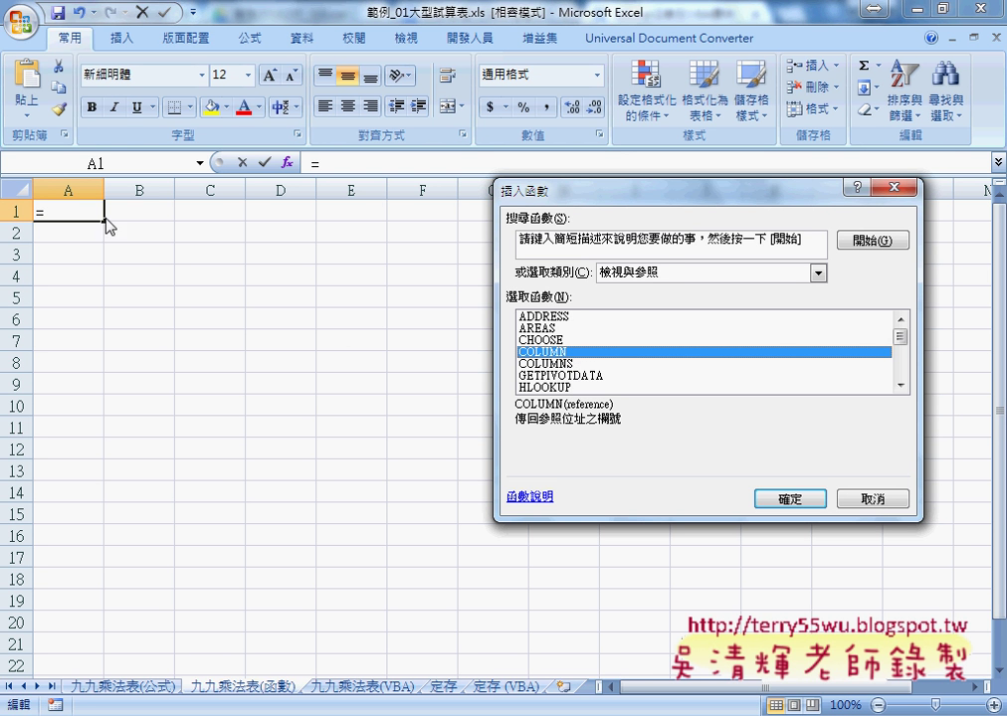
left_click(796, 500)
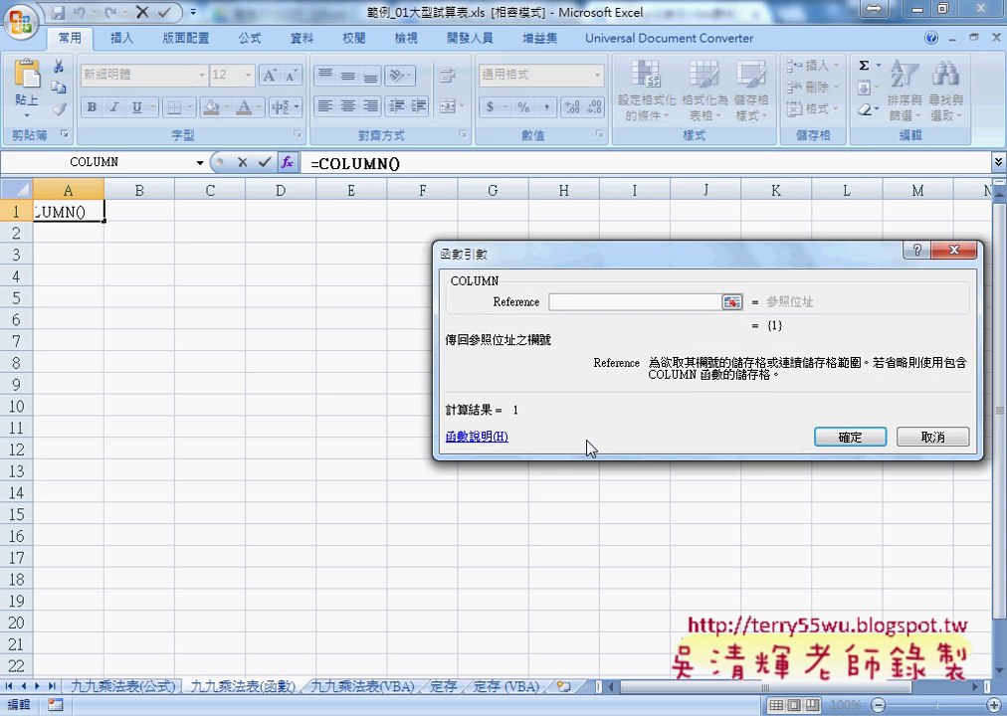
left_click(796, 428)
Fill A1's =COLUMN() formula across to I1 so row 1 shows 1 to 9.
left_click(156, 238)
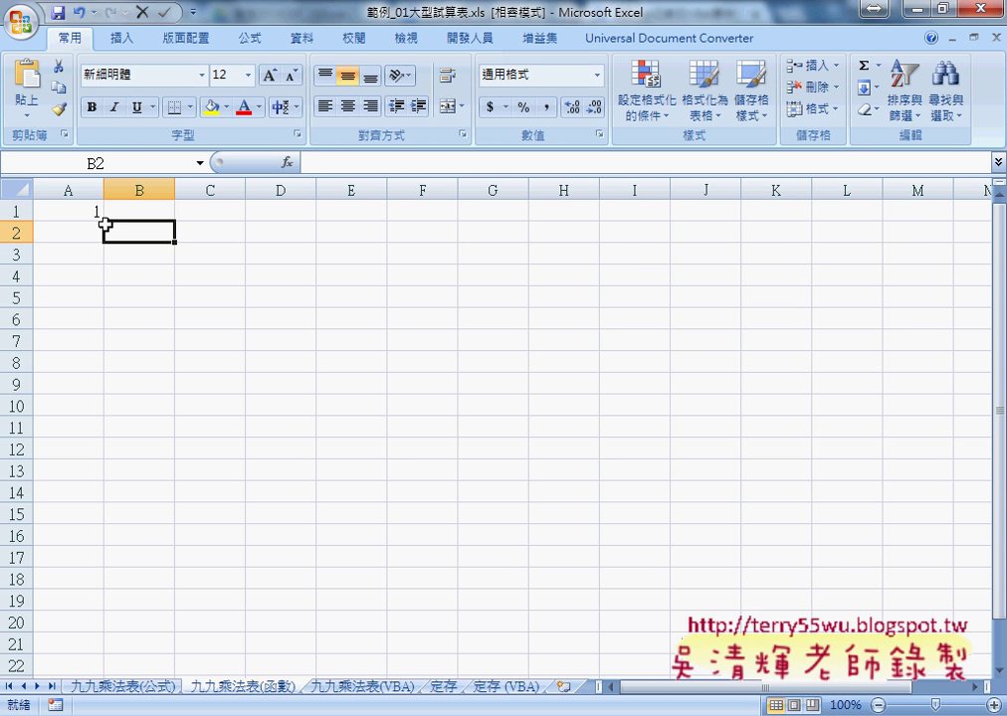
left_click(94, 214)
left_click_drag(102, 219, 646, 217)
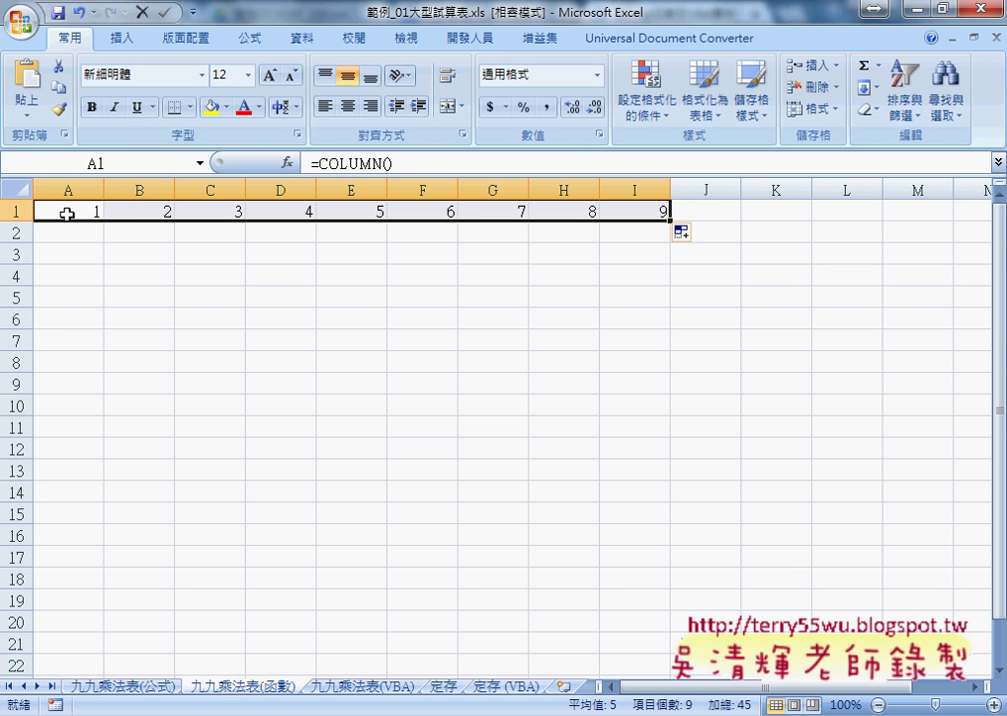
Add ROW() to A1's formula and join it with &"X"&, making =COLUMN()&"X"&ROW().
left_click(70, 212)
left_click(396, 169)
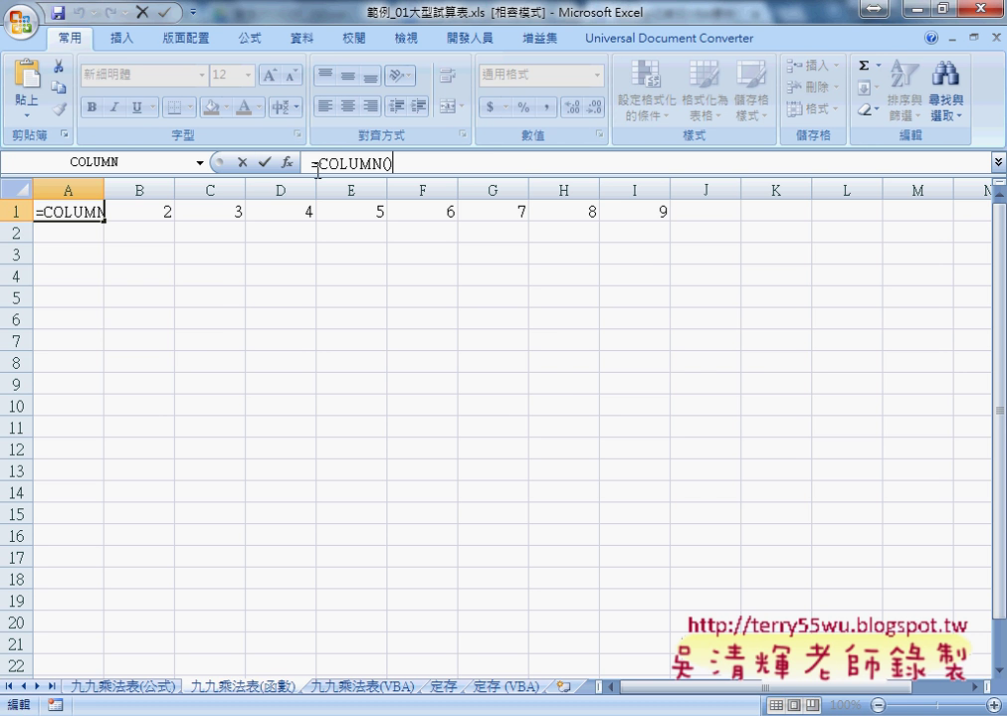
left_click(200, 162)
left_click(40, 340)
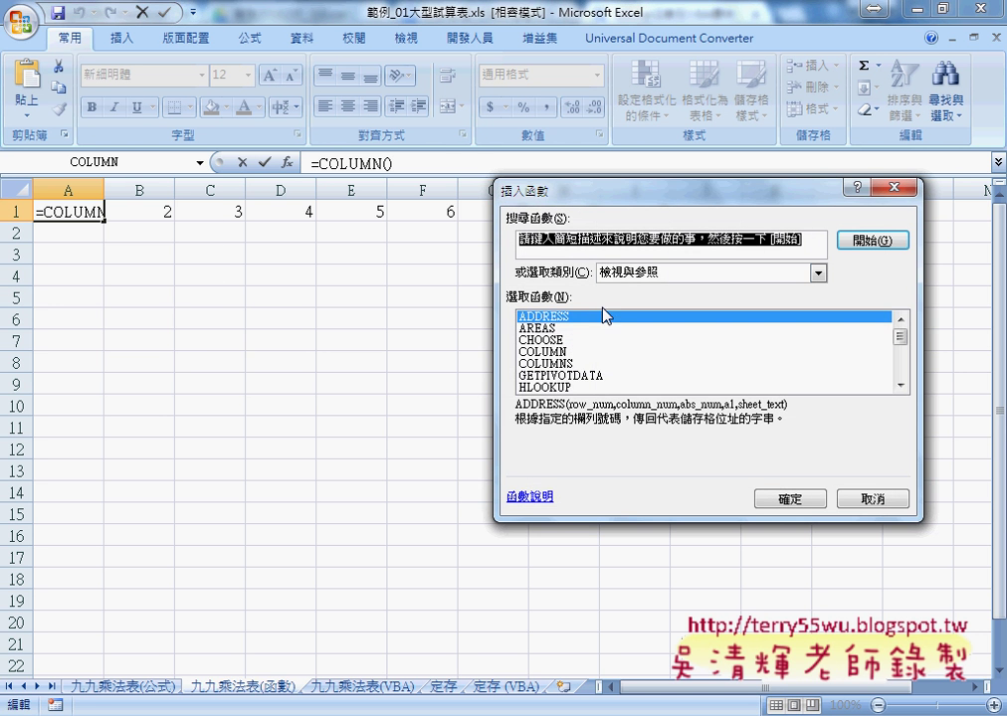
left_click_drag(901, 343, 901, 366)
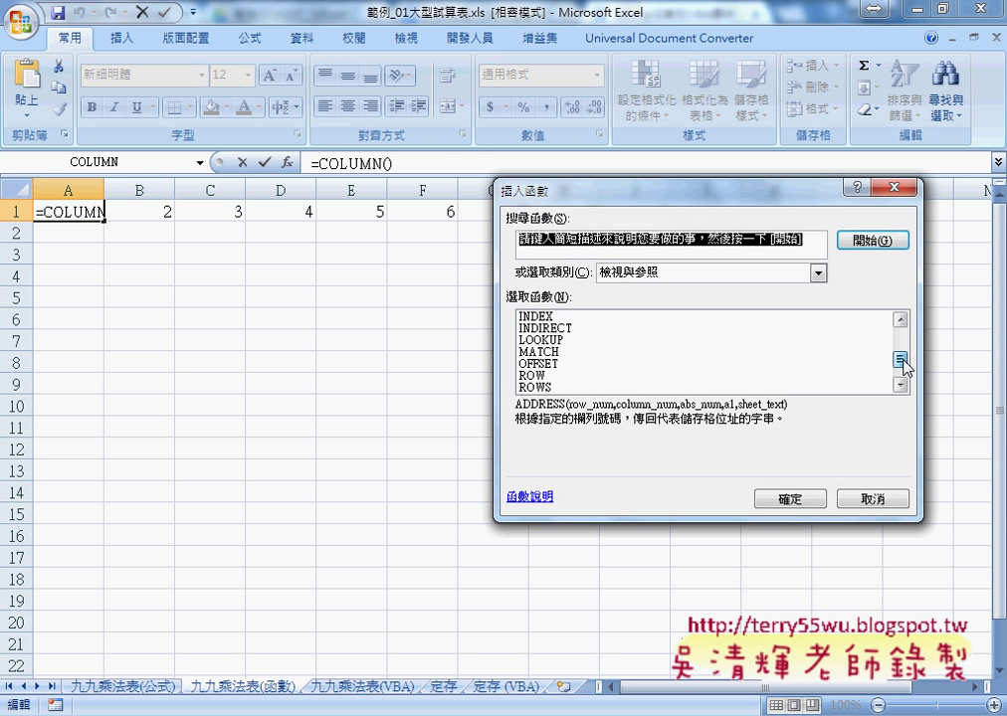
left_click(531, 363)
left_click(786, 498)
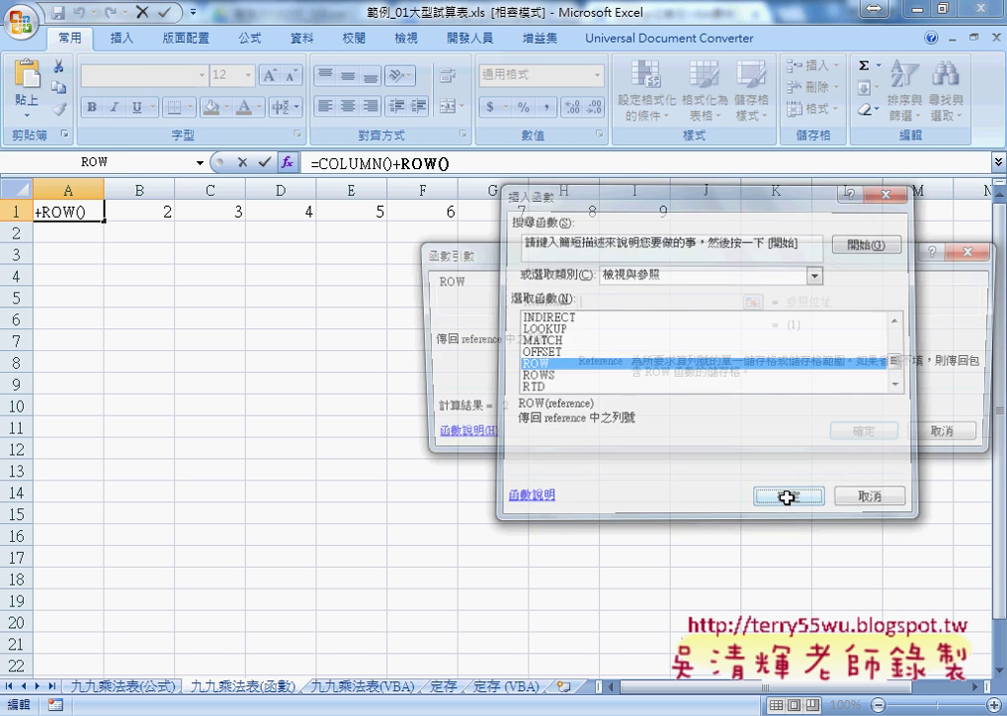
left_click(395, 164)
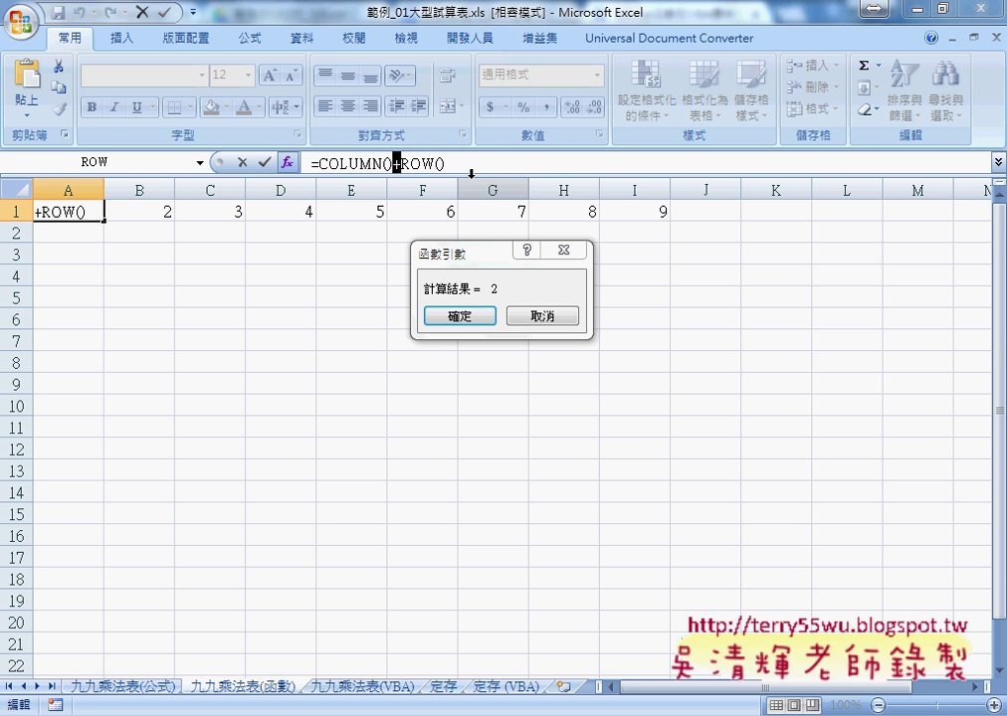
type("&")
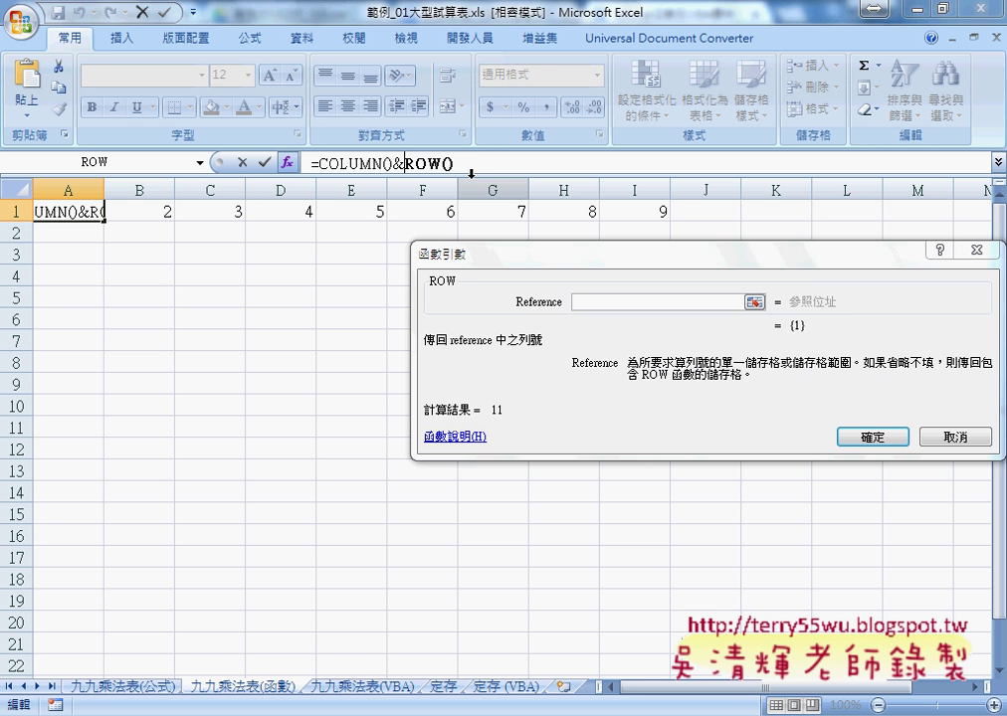
type("\"")
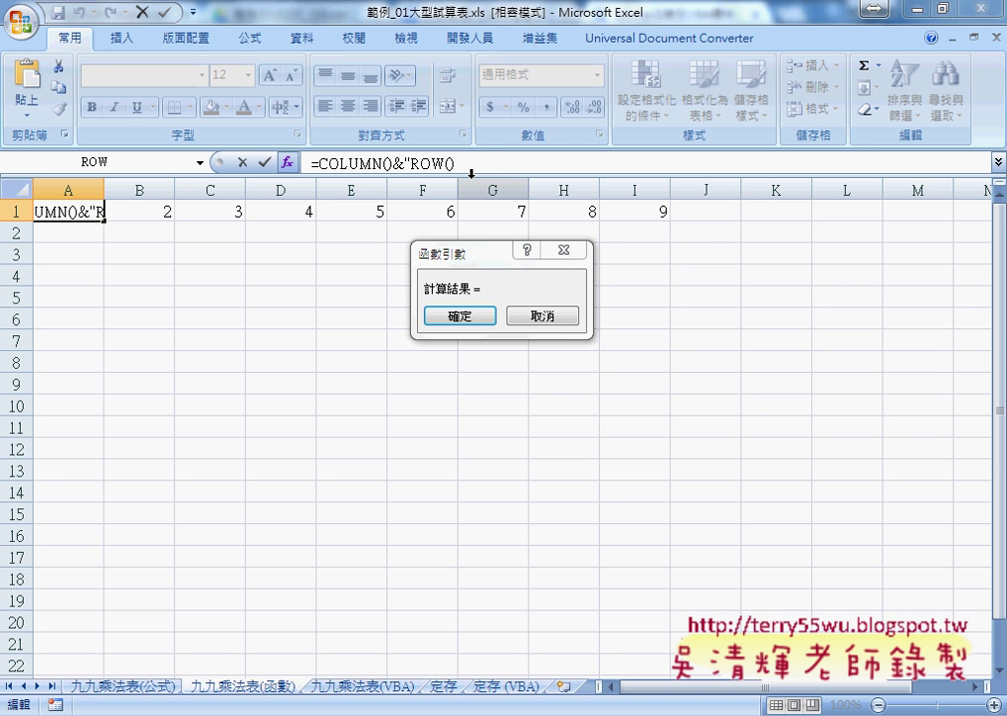
type("X\"&")
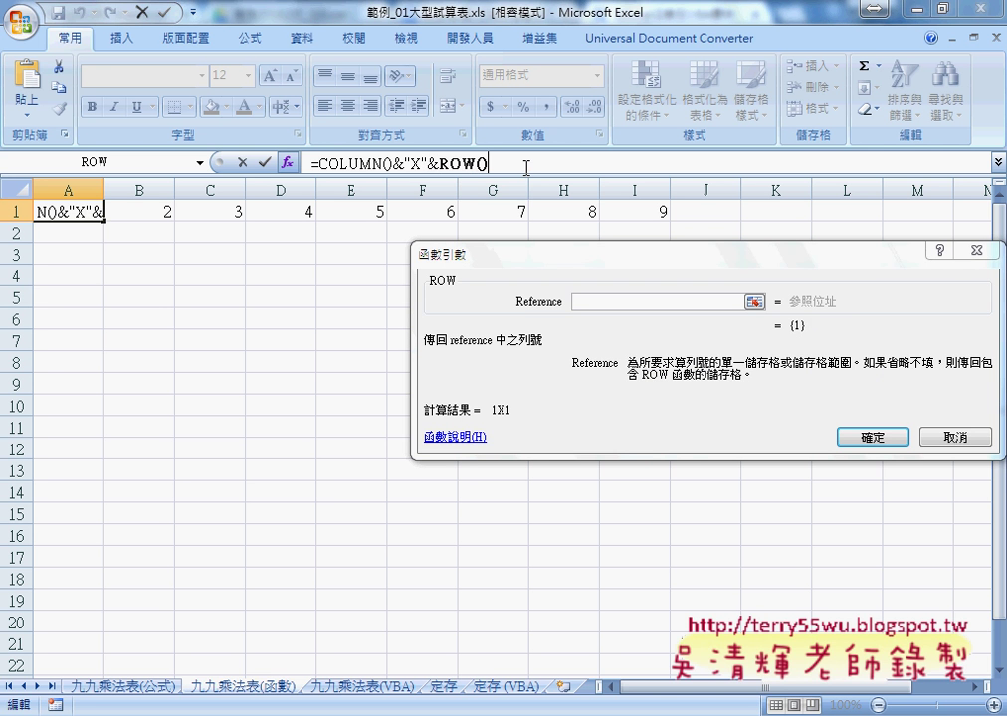
Append &"="&COLUMN()*ROW() to A1's formula and confirm, so A1 shows 1X1=1.
left_click(526, 167)
type("&")
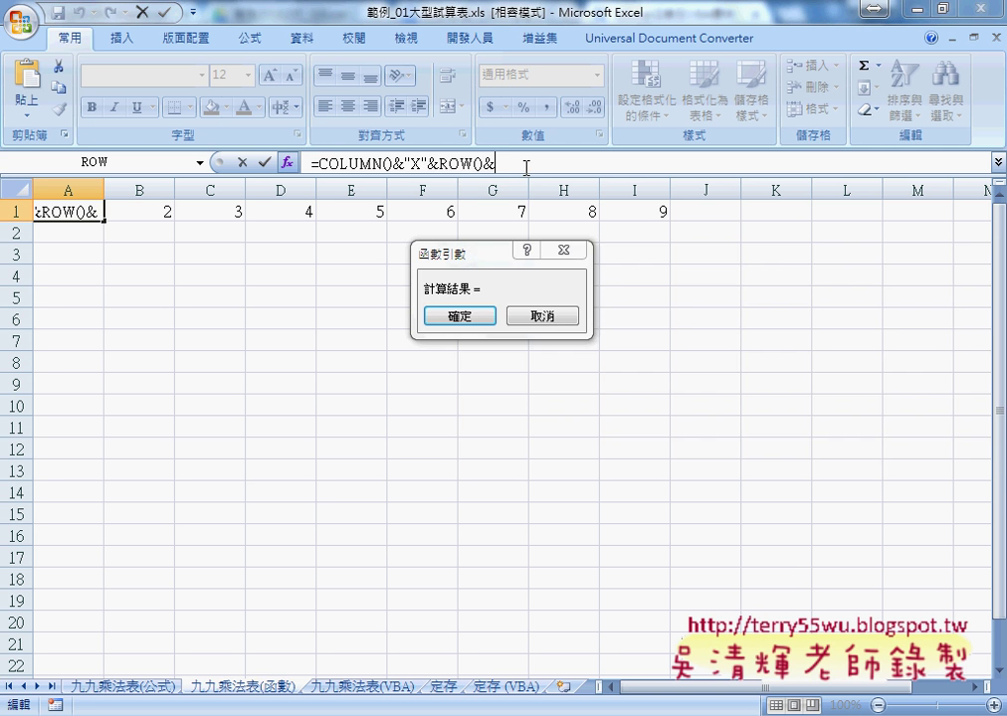
type("\"")
type("=\"&")
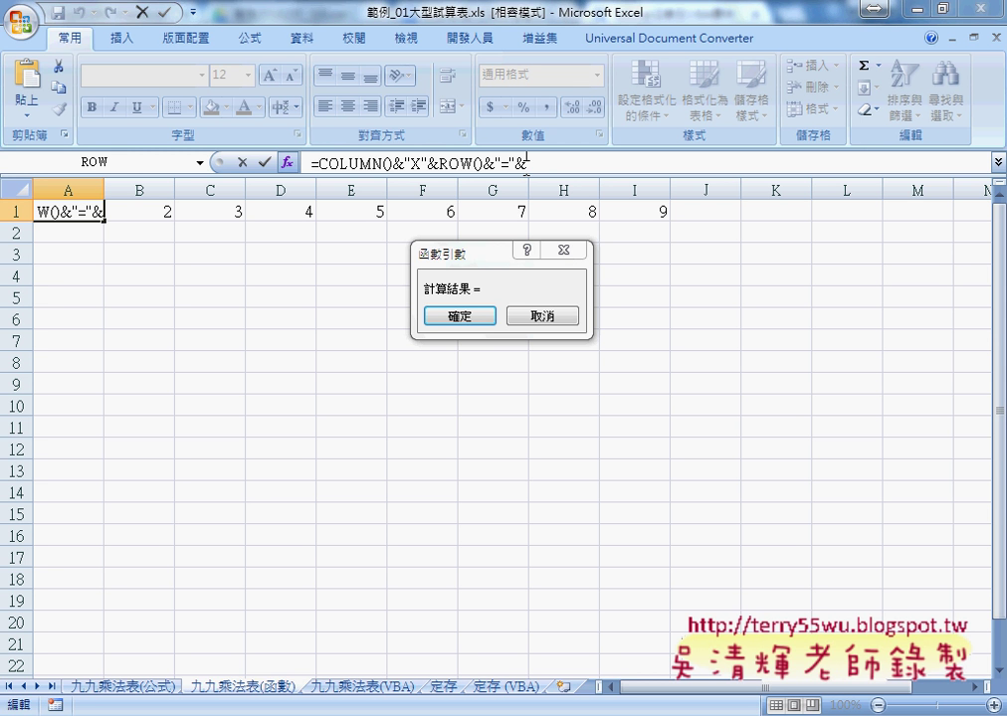
left_click_drag(319, 163, 484, 162)
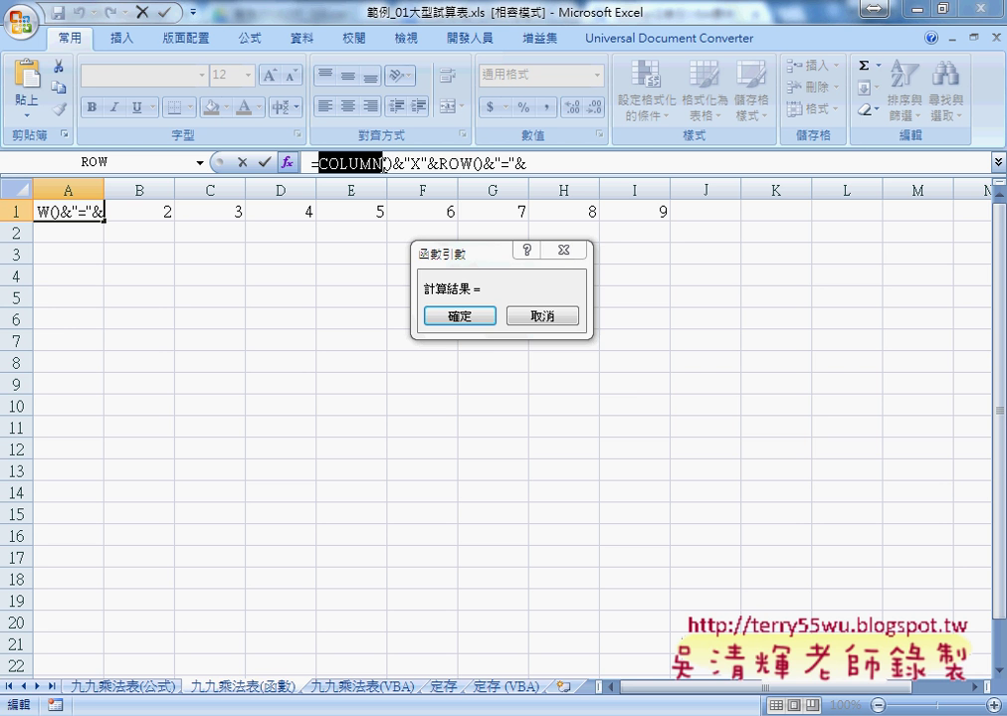
key("ctrl+c")
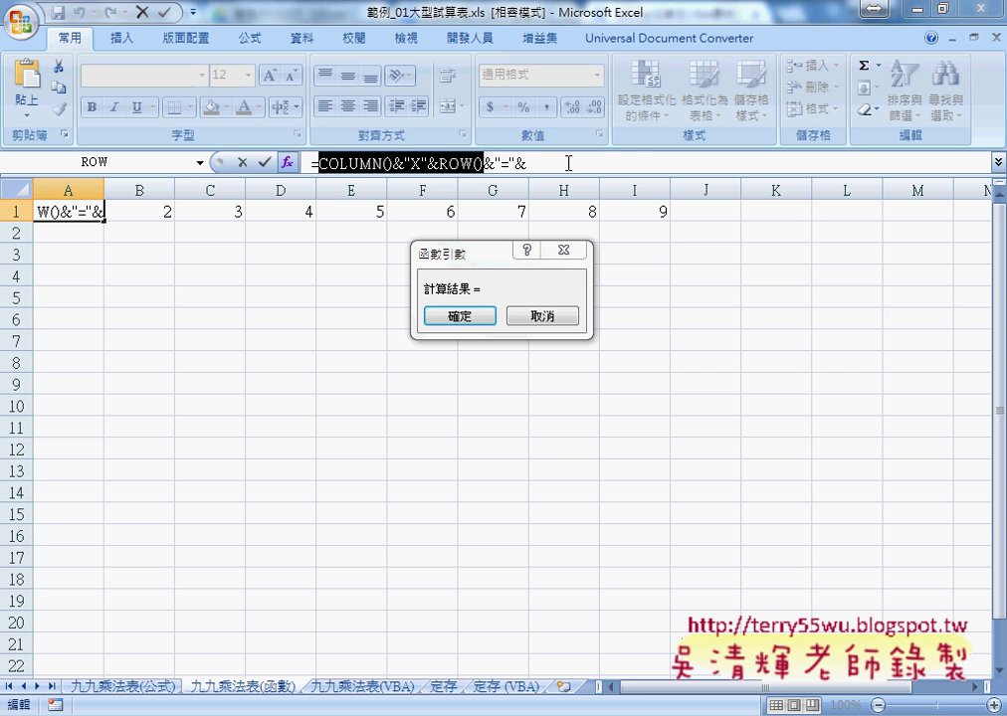
left_click(596, 162)
key("ctrl+v")
left_click_drag(601, 162, 644, 159)
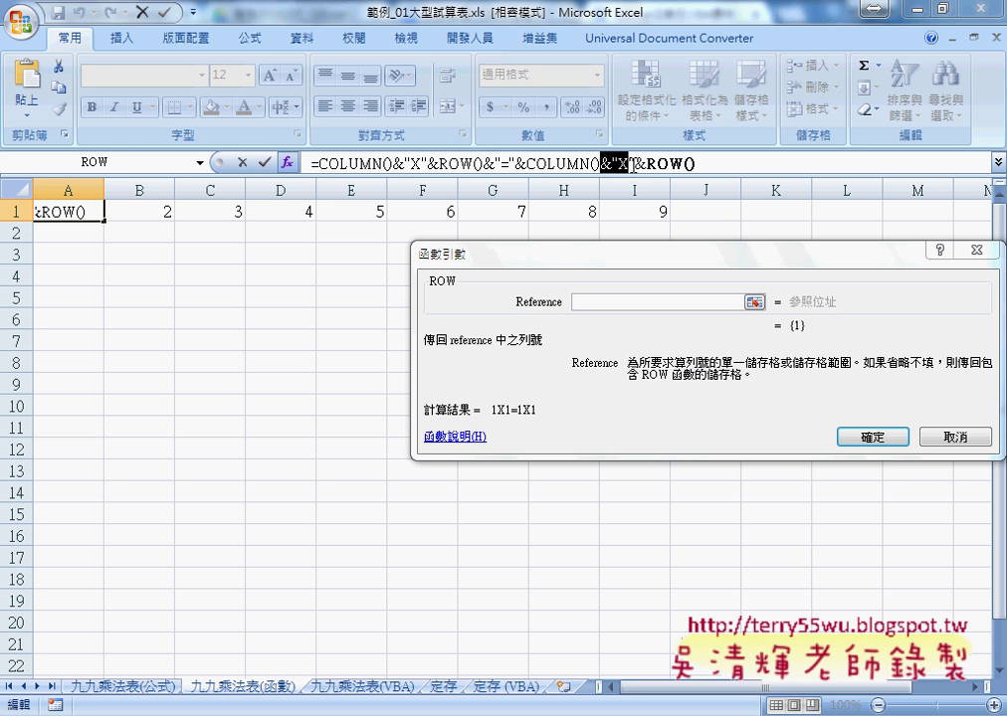
type("*")
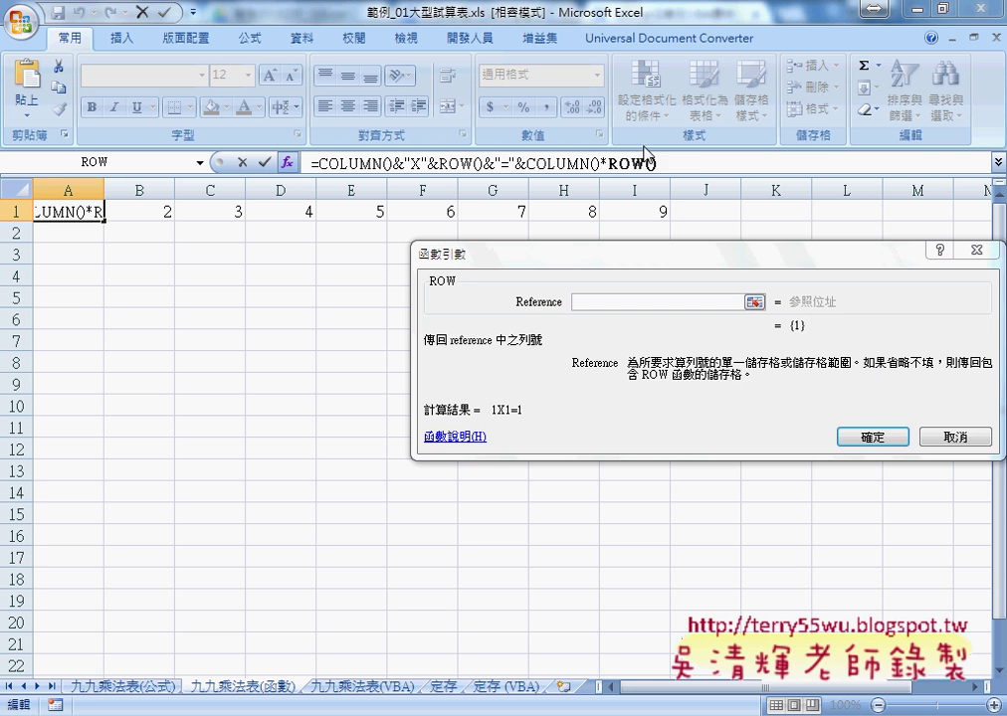
left_click(874, 435)
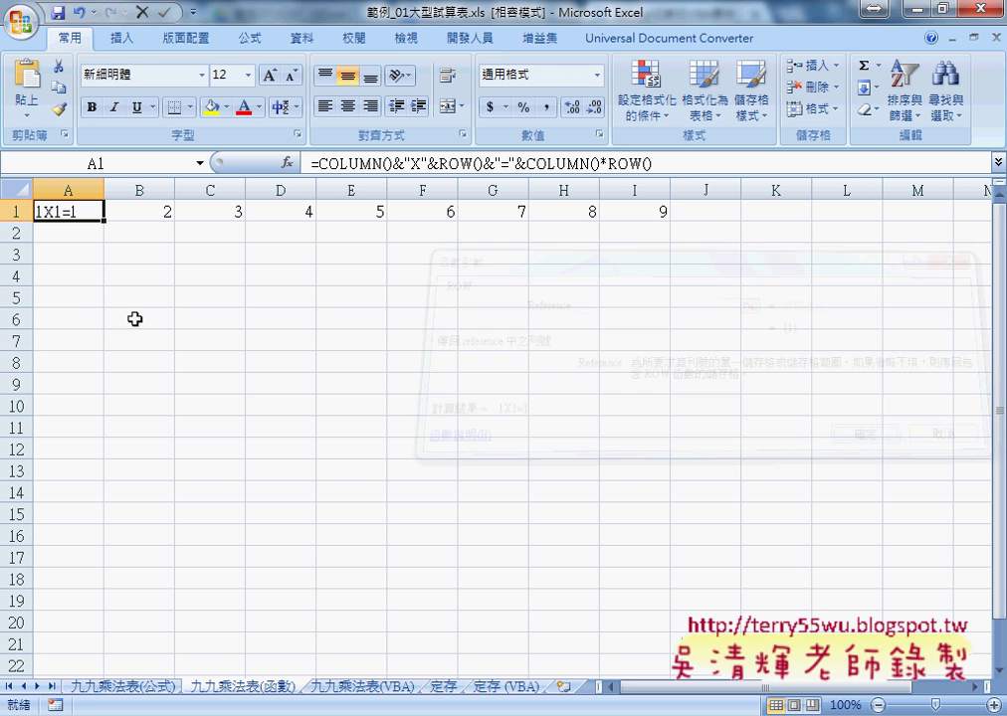
Centre A1, fill its formula over A1:I9 for 1X1=1 to 9X9=81, then view 九九乘法表(公式).
left_click(348, 108)
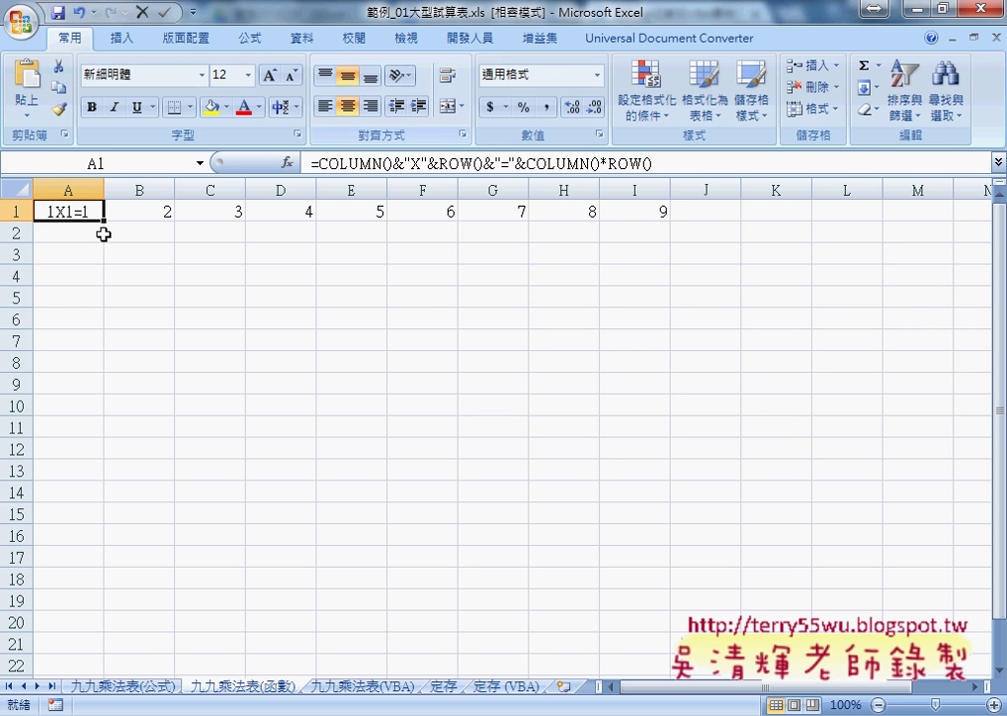
mouse_move(104, 219)
left_mouse_down()
mouse_move(668, 223)
mouse_move(675, 465)
mouse_move(677, 395)
left_mouse_up()
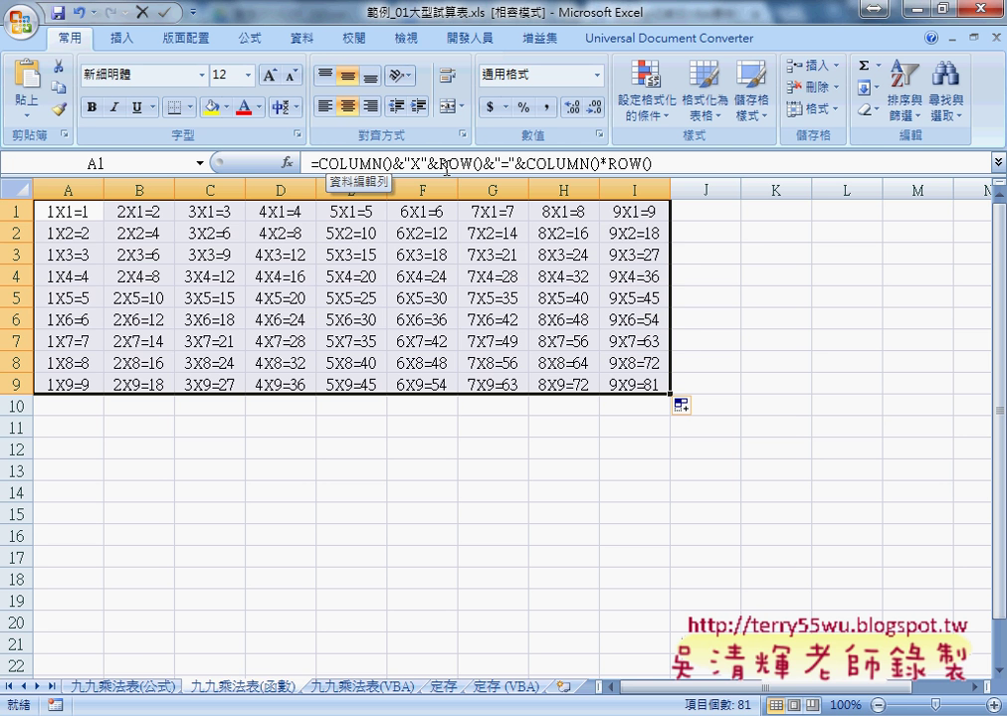
left_click(121, 694)
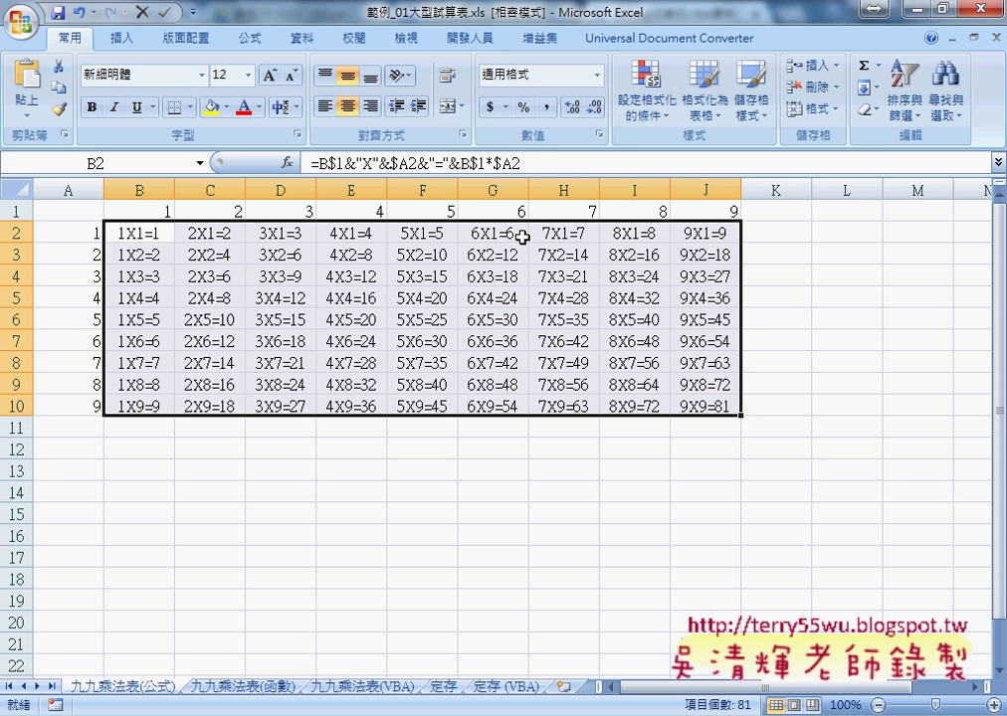
Switch back to the 九九乘法表(函數) sheet showing the finished A1:I9 table.
left_click(244, 688)
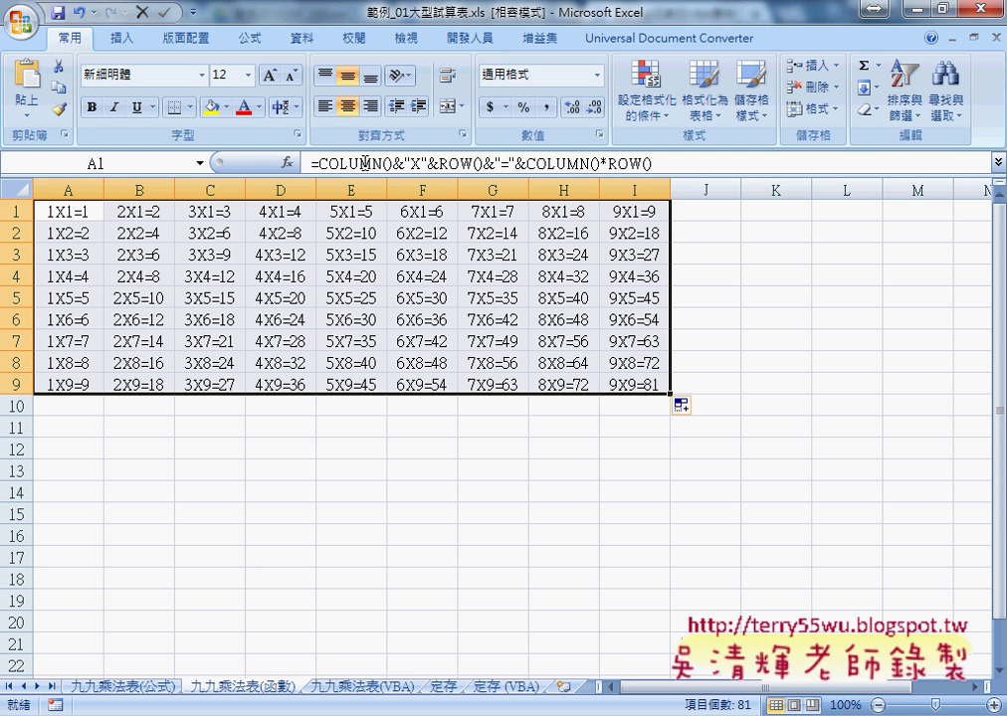